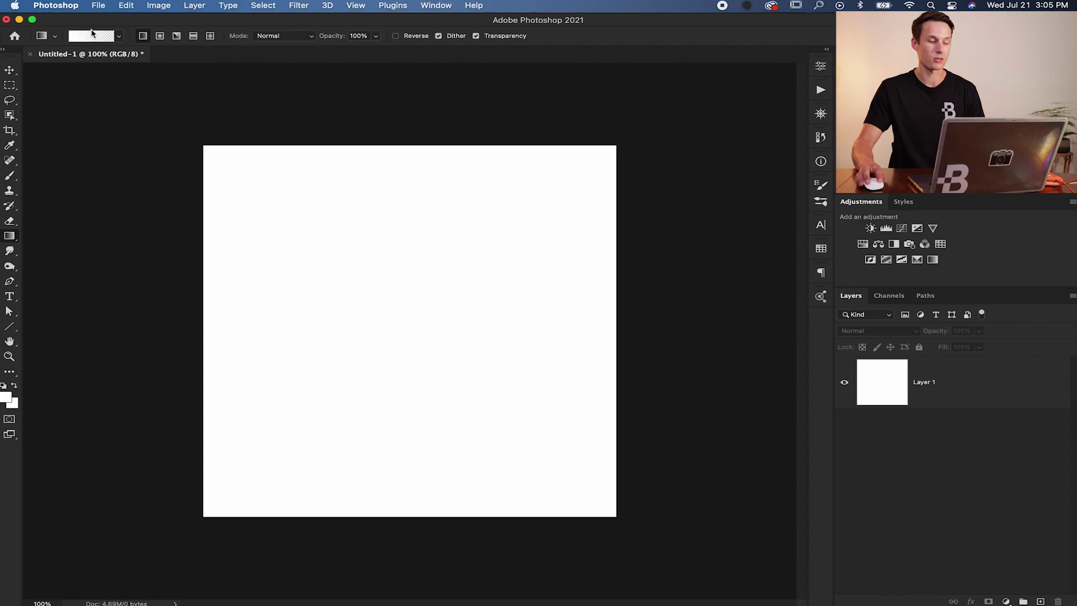
Open the Gradient Editor and try the Basics Foreground to Transparent and Purple_21 presets.
left_click(84, 39)
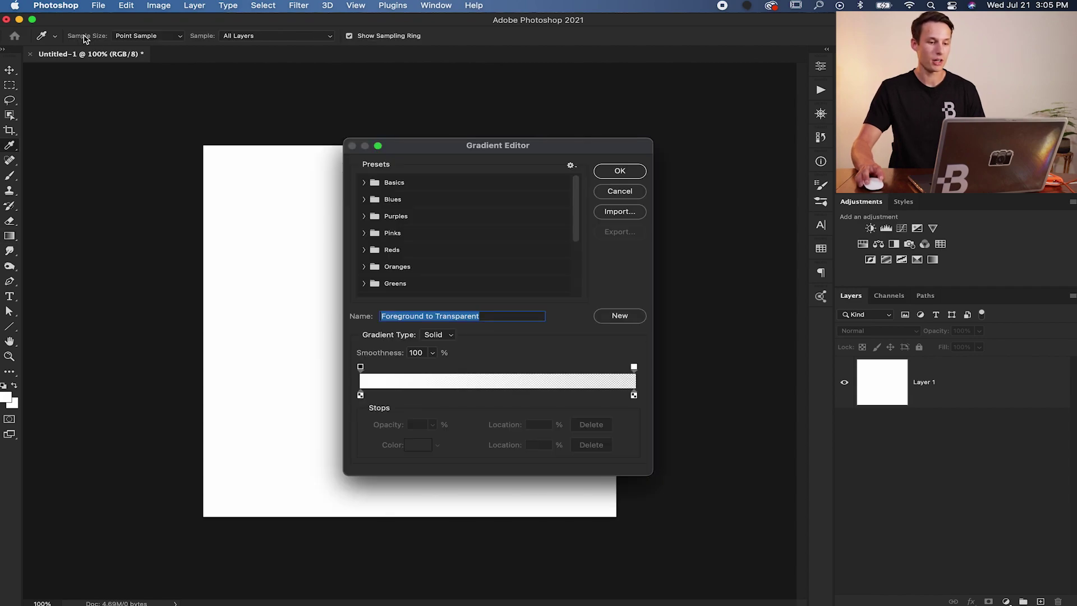
left_click_drag(533, 149, 494, 131)
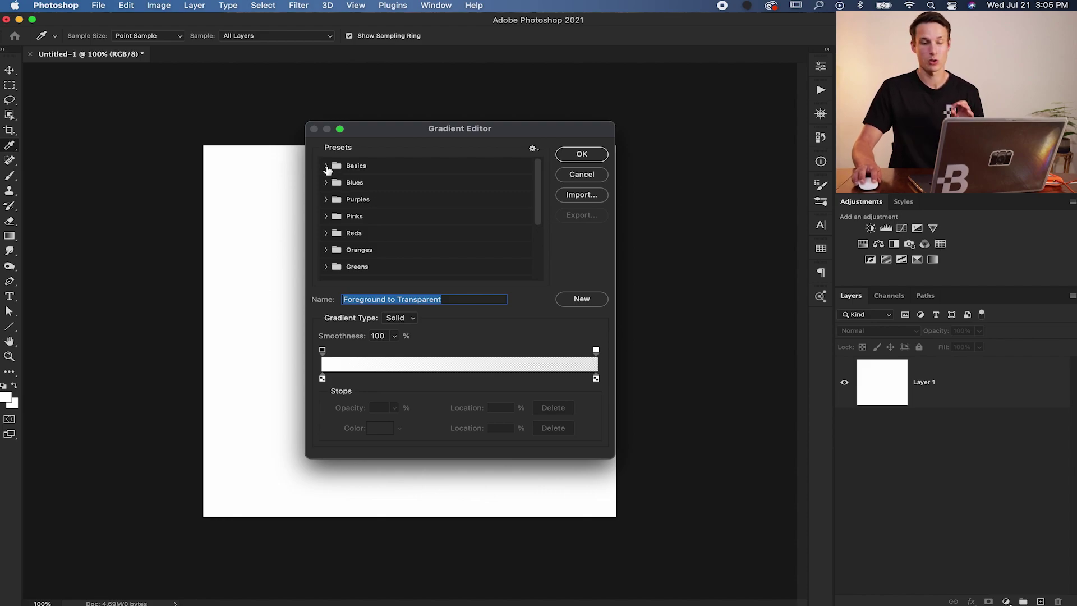
left_click(328, 168)
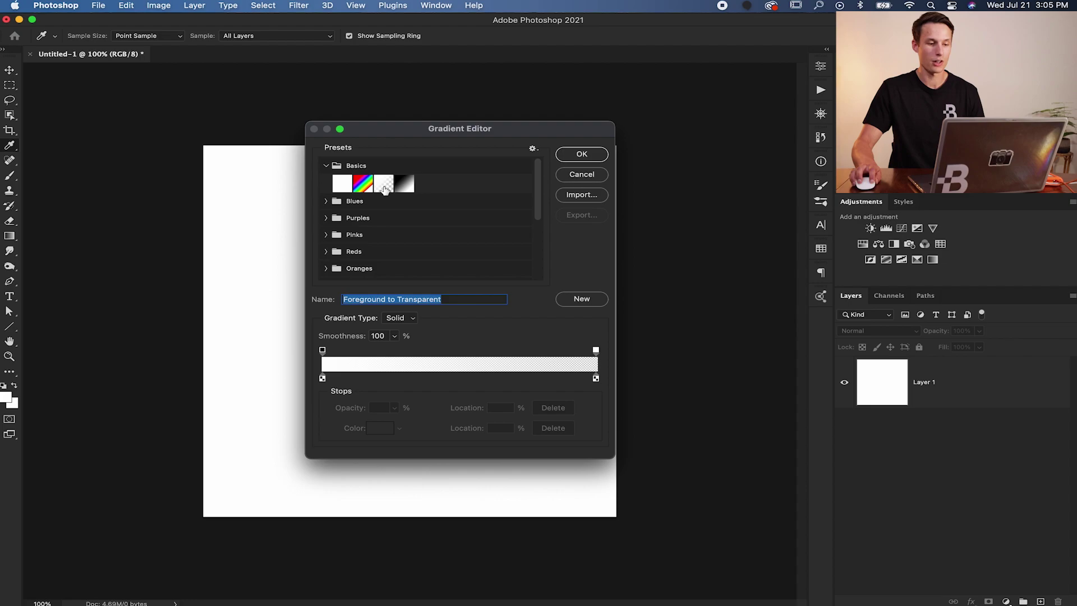
left_click(384, 188)
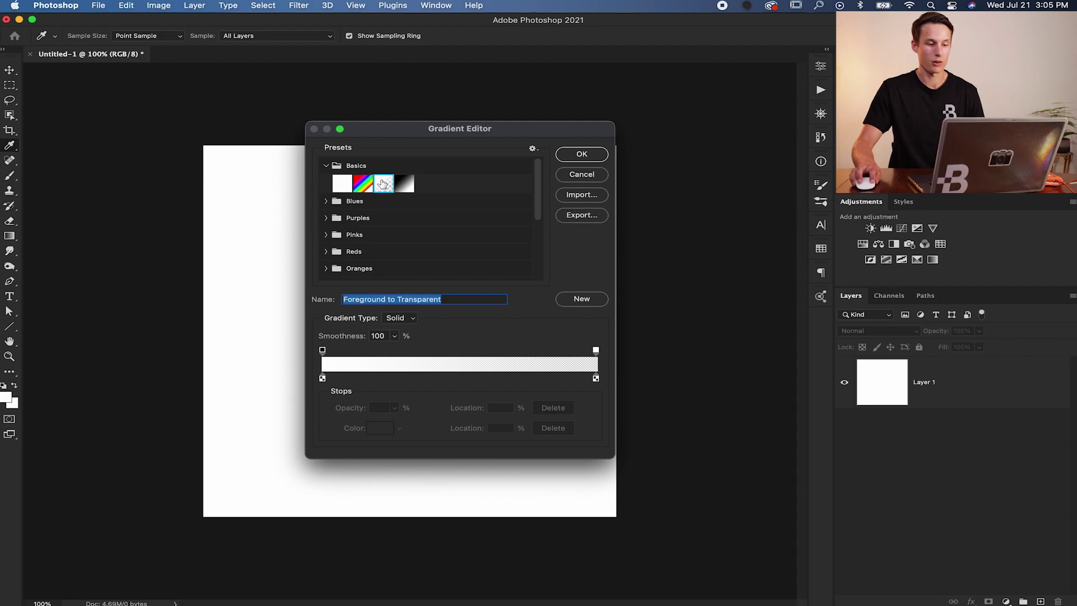
left_click(330, 218)
scroll(371, 246, "down", 2)
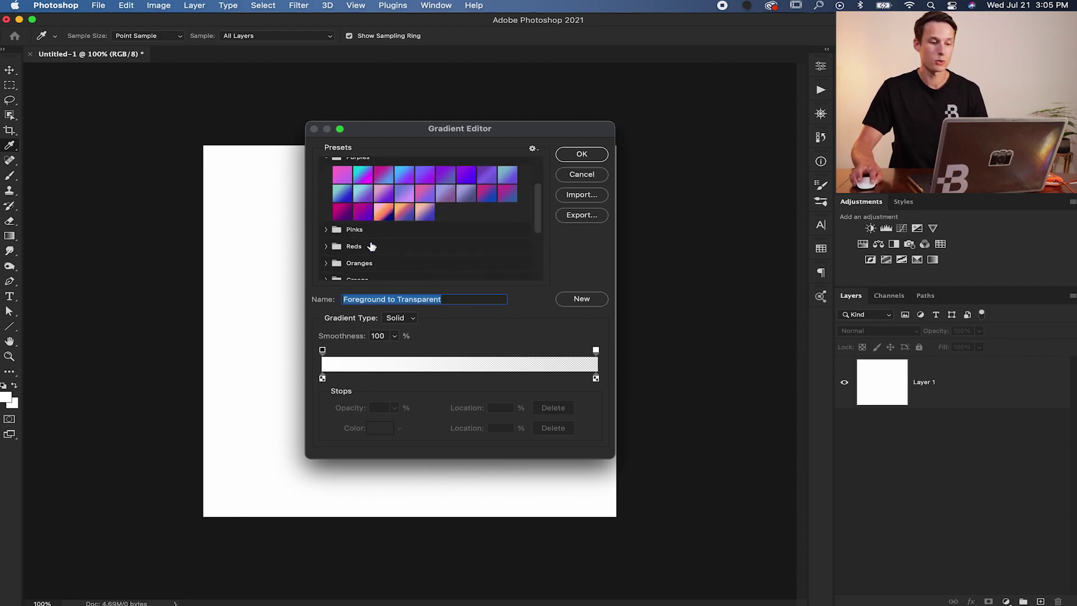
left_click(385, 218)
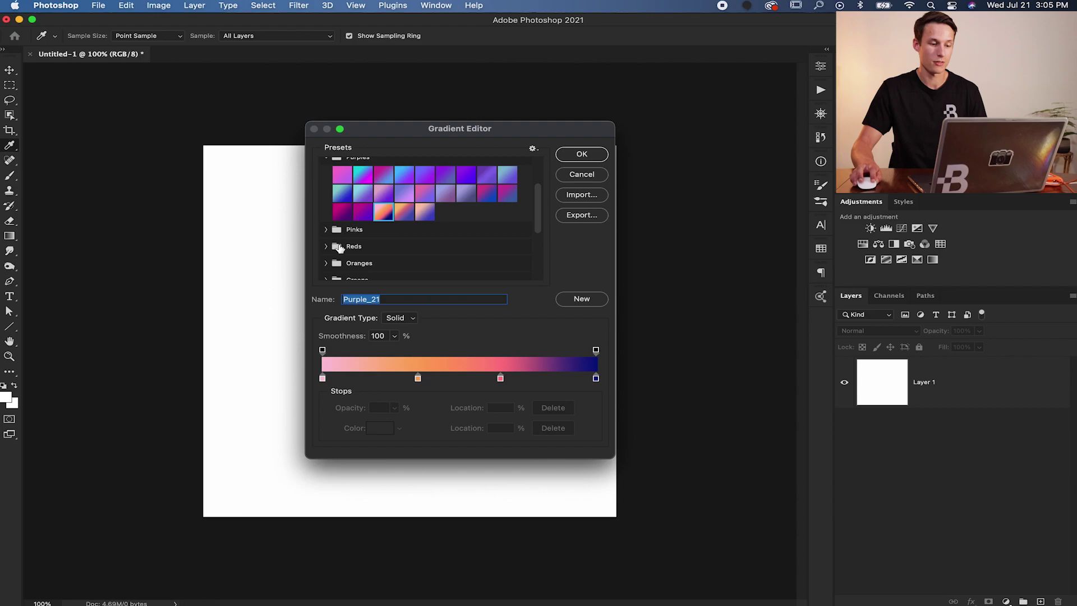
Browse the Oranges and Greens folders and load the yellow-to-red Orange_05 preset.
left_click(328, 262)
scroll(393, 236, "down", 2)
left_click(408, 209)
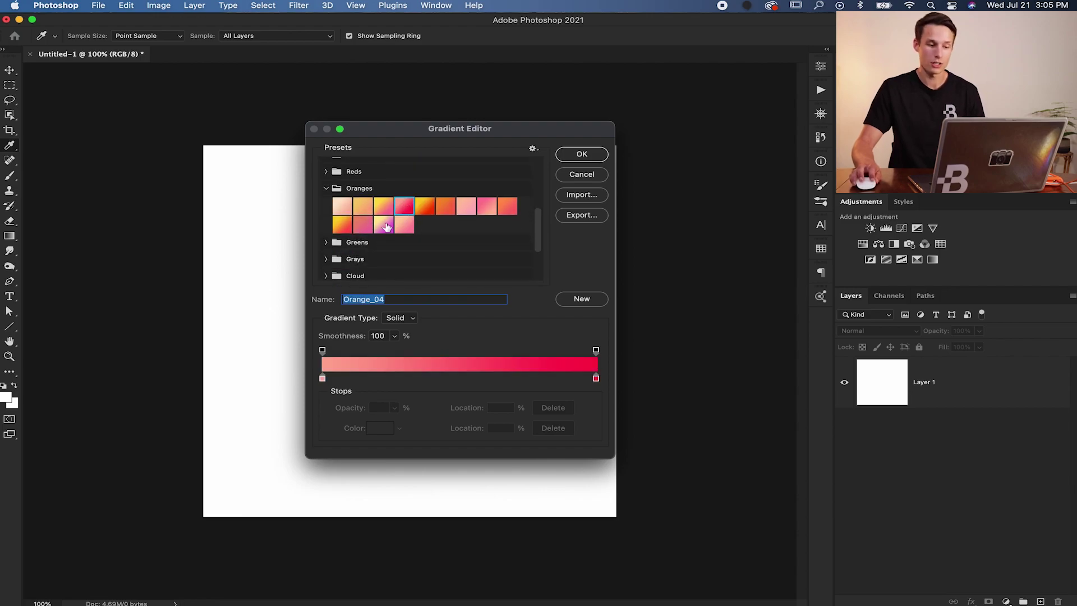
scroll(382, 230, "down", 3)
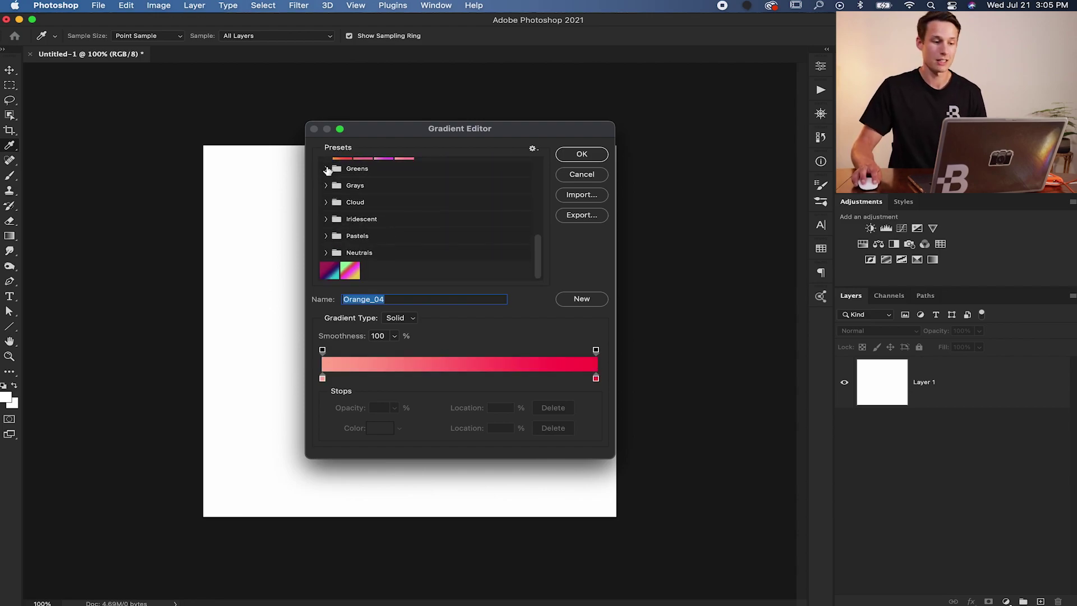
left_click(327, 169)
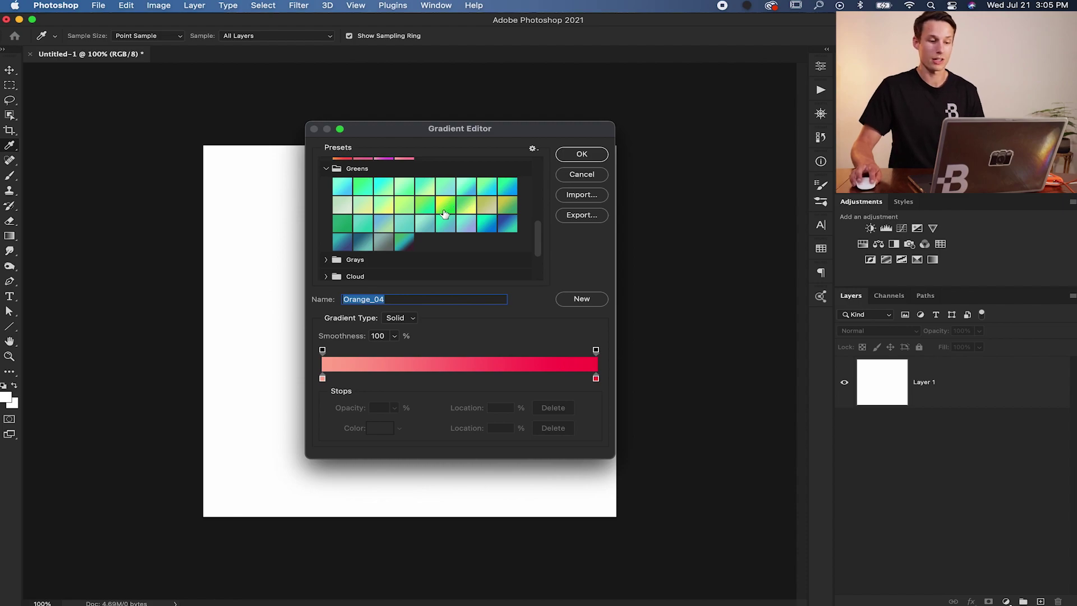
scroll(445, 214, "up", 3)
left_click(422, 199)
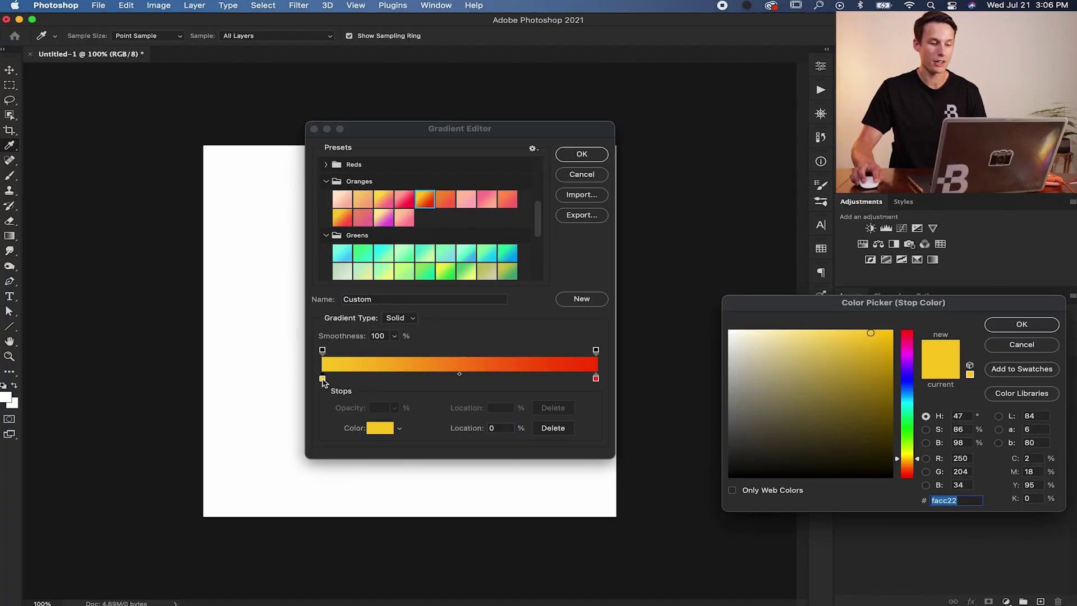
Change the left stop from yellow to a bright blue, #187dfb, starting from hex 2373d5.
left_click_drag(827, 309, 569, 318)
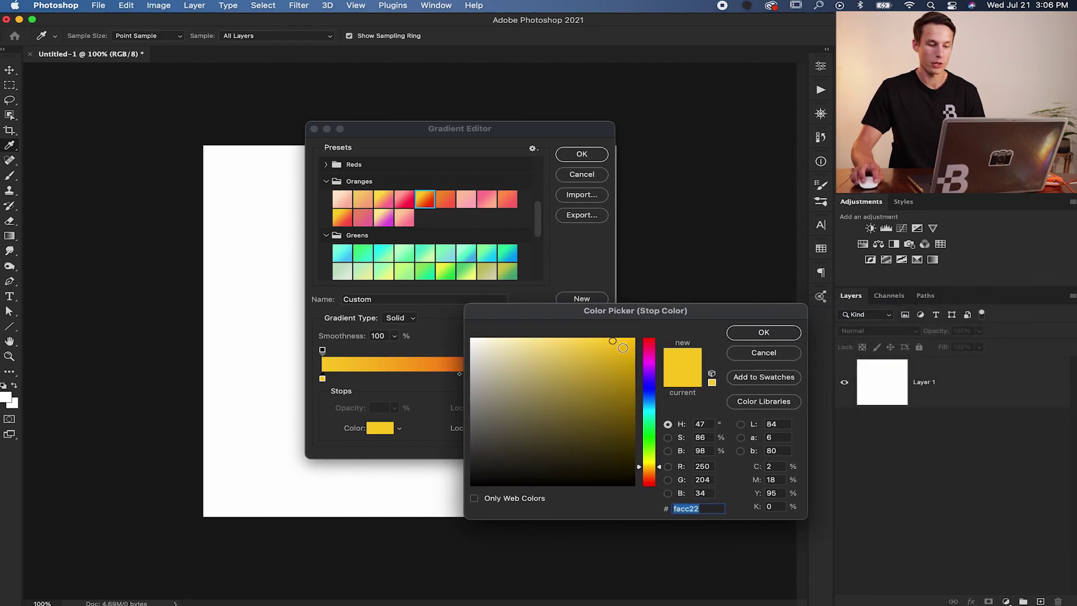
type("2373d5")
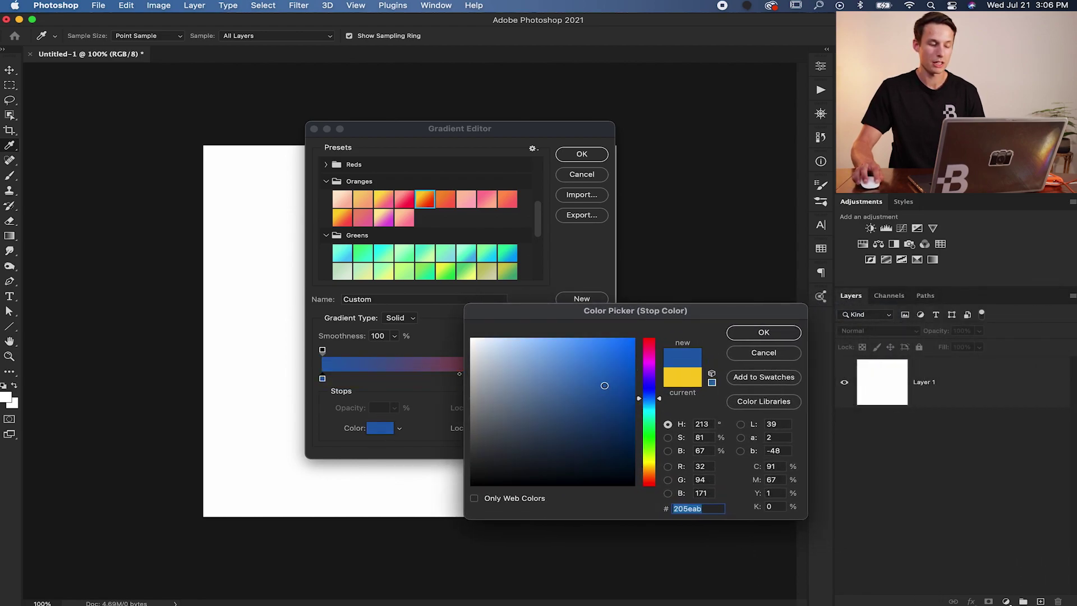
left_click(591, 350)
left_click_drag(577, 309, 719, 350)
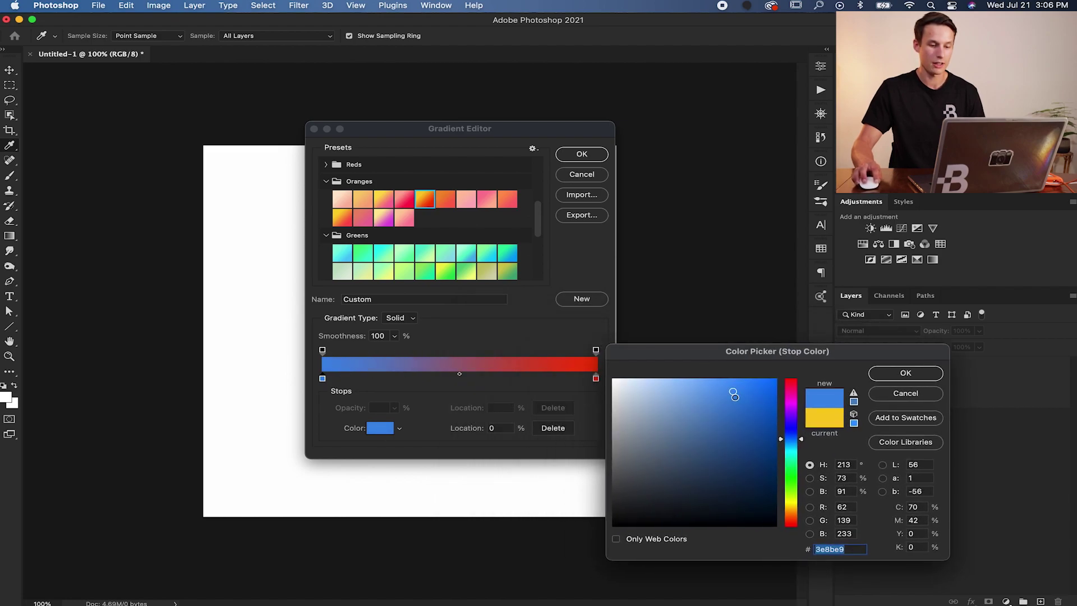
mouse_move(735, 395)
left_mouse_down()
mouse_move(731, 386)
mouse_move(762, 381)
left_mouse_up()
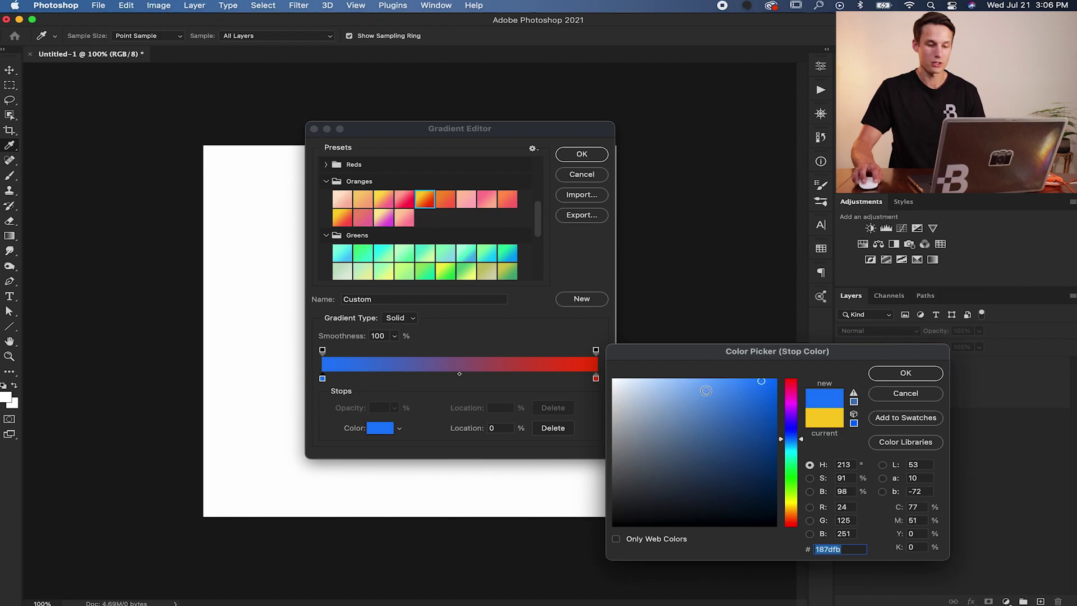
left_click(898, 374)
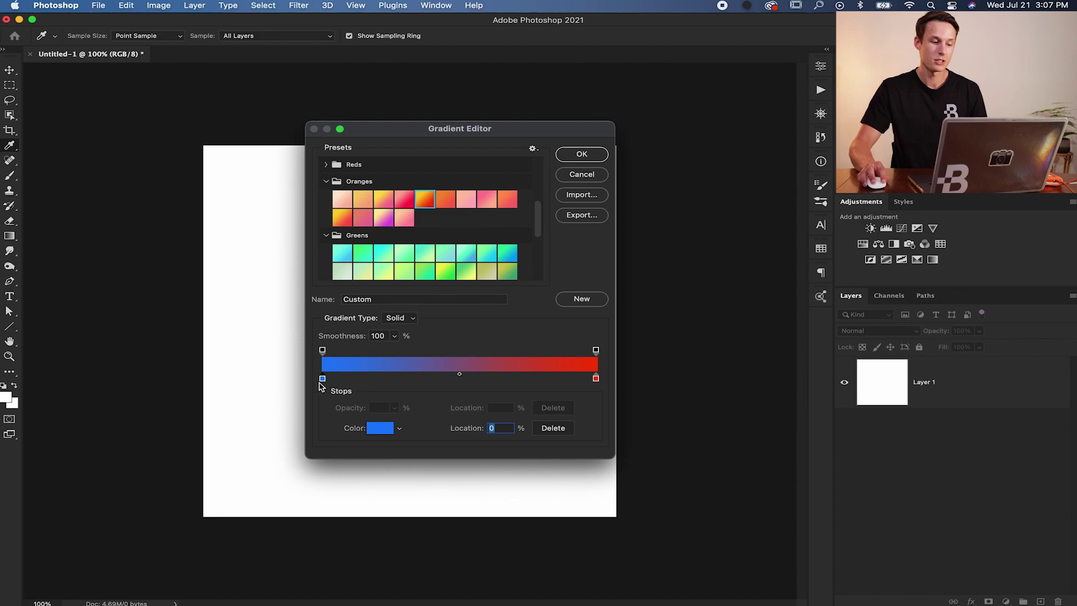
Move the blue stop in to 20% and the red stop to 71%, then 52%.
left_click_drag(324, 381, 449, 381)
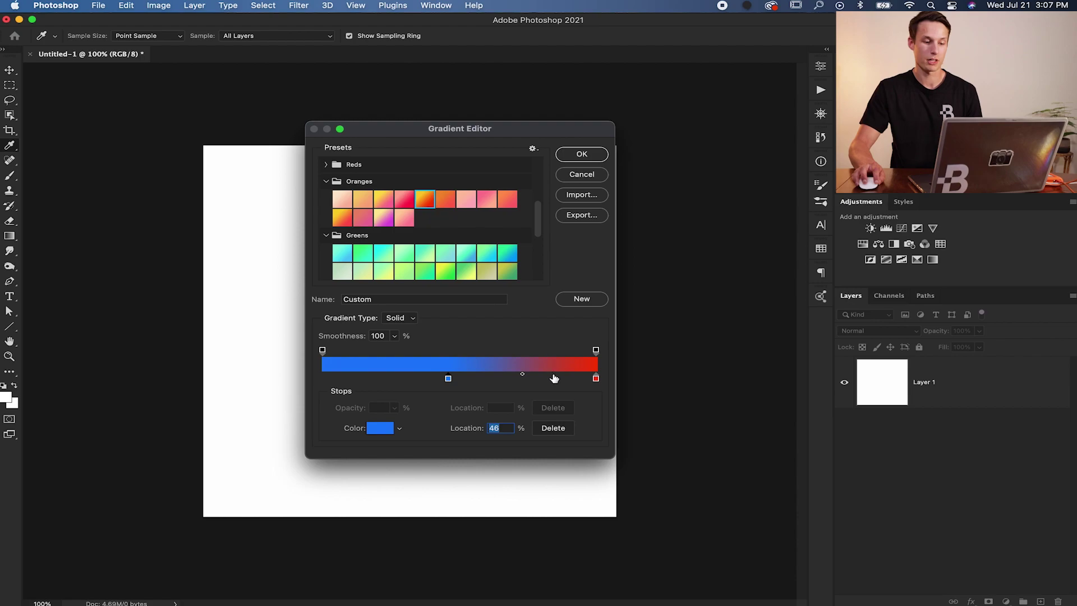
left_click_drag(596, 379, 487, 380)
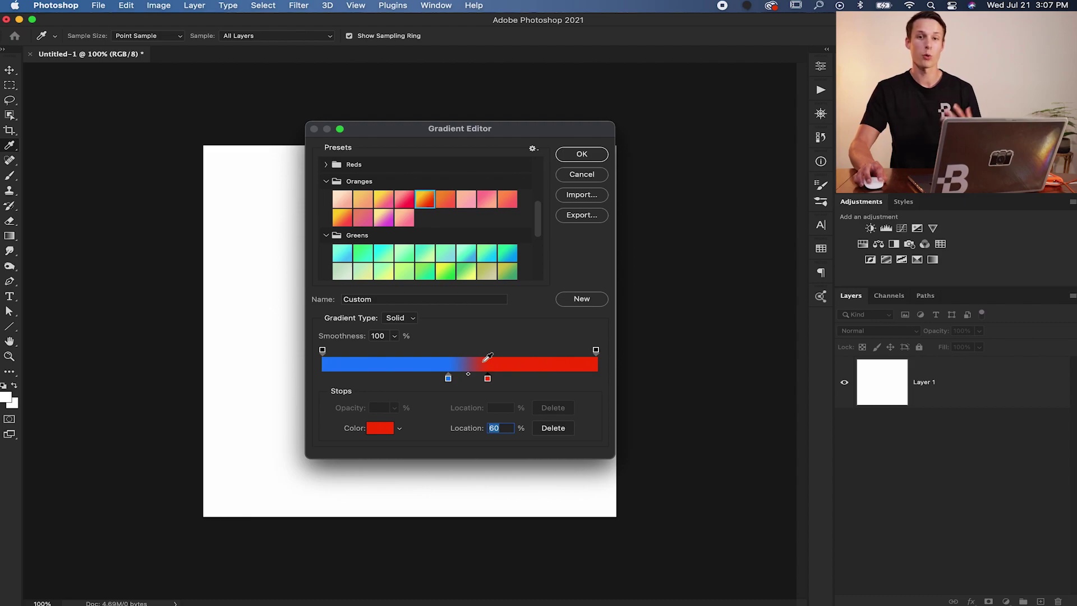
left_click_drag(493, 384, 463, 377)
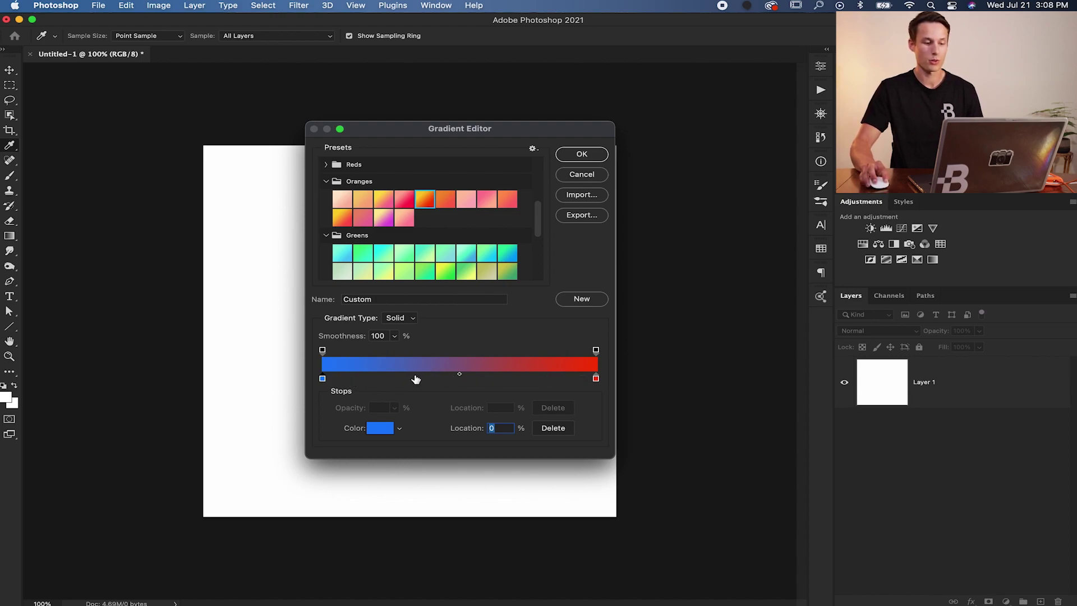
Add a yellow (#fbe318) middle stop and position it at 45%.
left_click(414, 379)
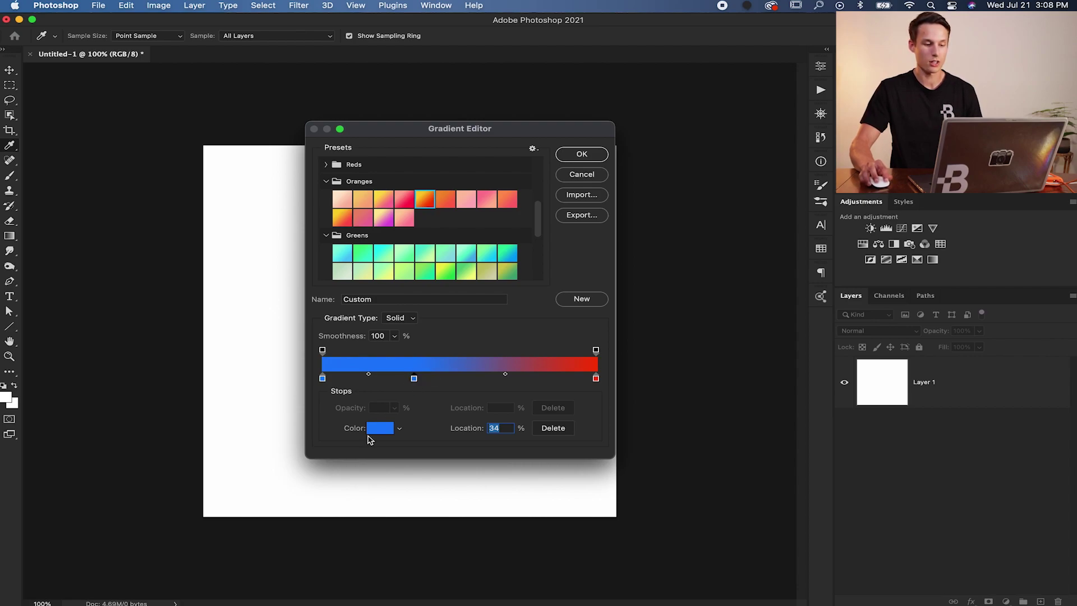
left_click(380, 430)
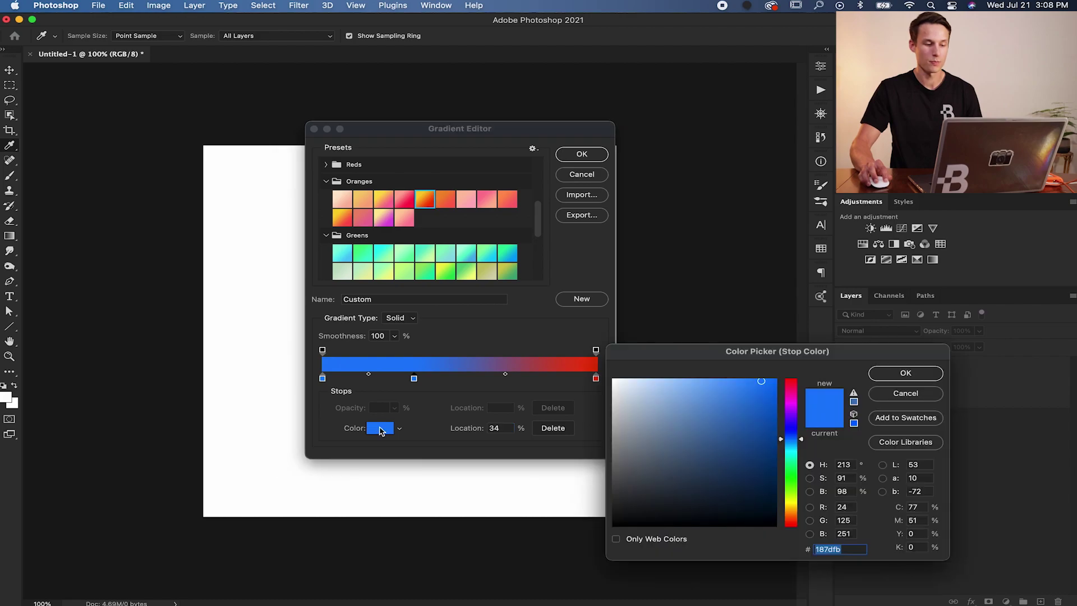
left_click_drag(728, 354, 649, 347)
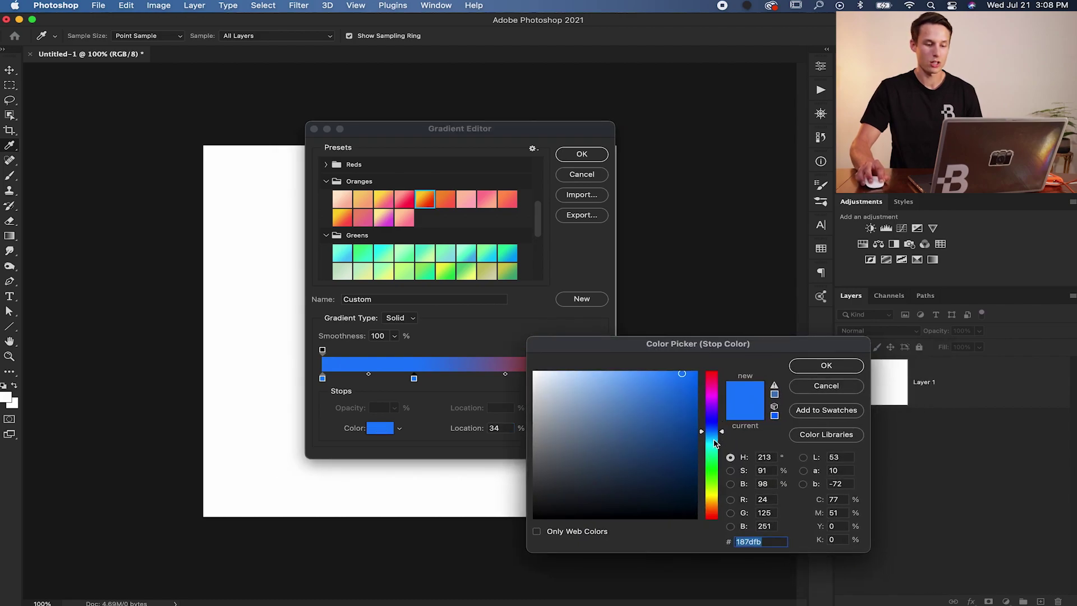
left_click_drag(715, 443, 715, 498)
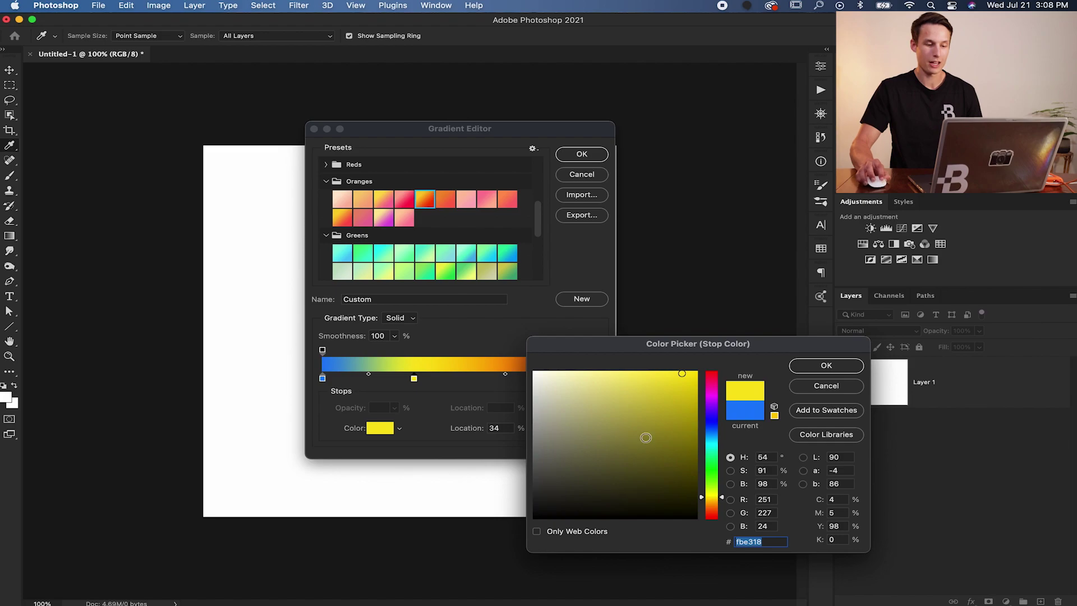
left_click(812, 369)
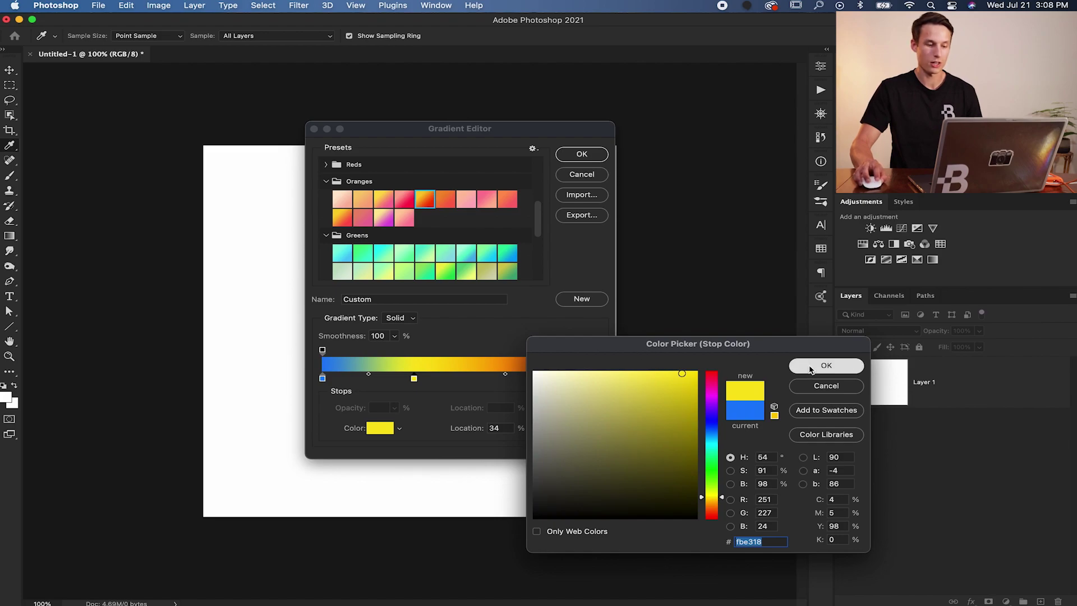
left_click_drag(414, 381, 447, 379)
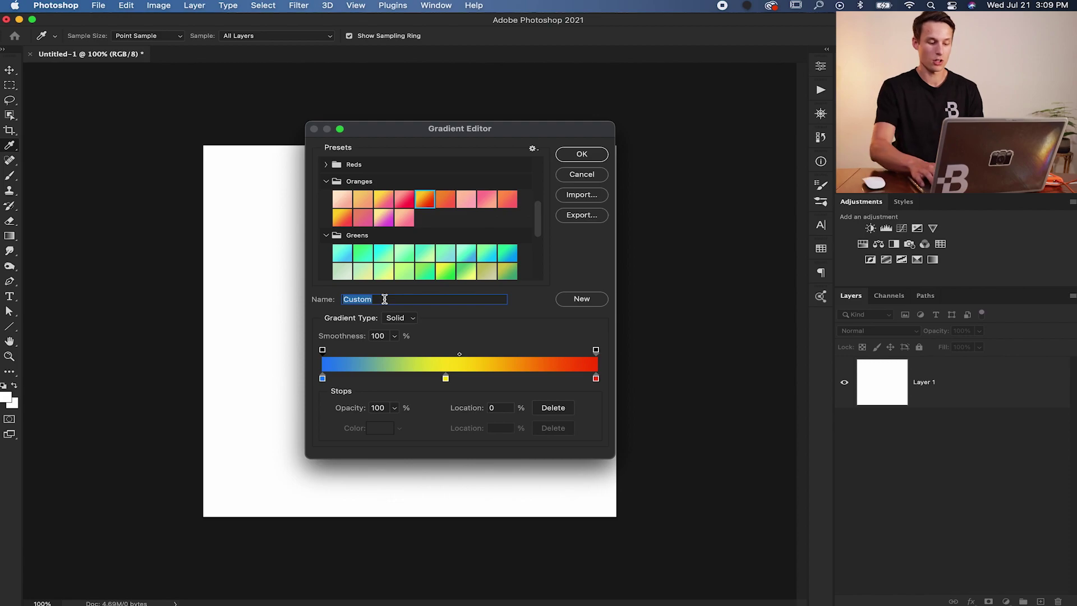
Name the gradient 'Example Gradient' and save it as a new preset.
type("Example Gradient")
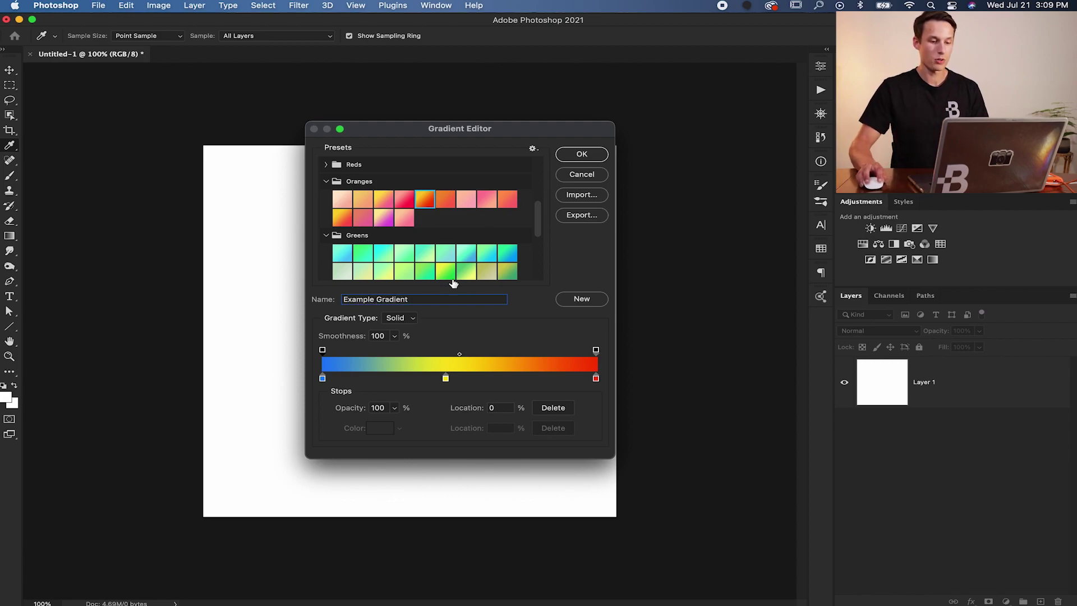
left_click(582, 300)
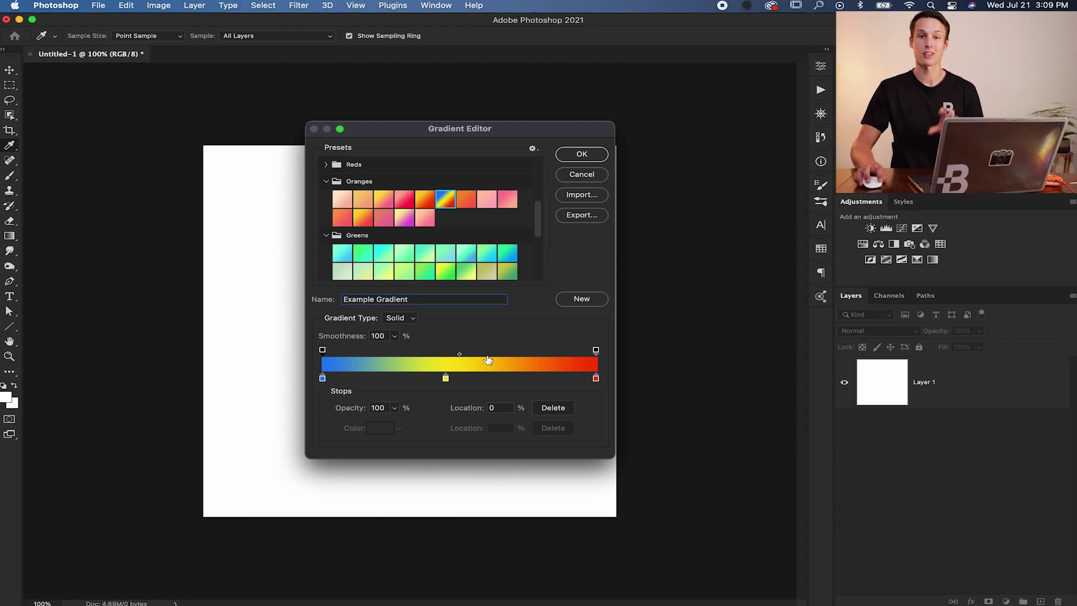
Add Layer 2 and fill it with the blue-yellow-red gradient dragged left to right.
left_click(581, 155)
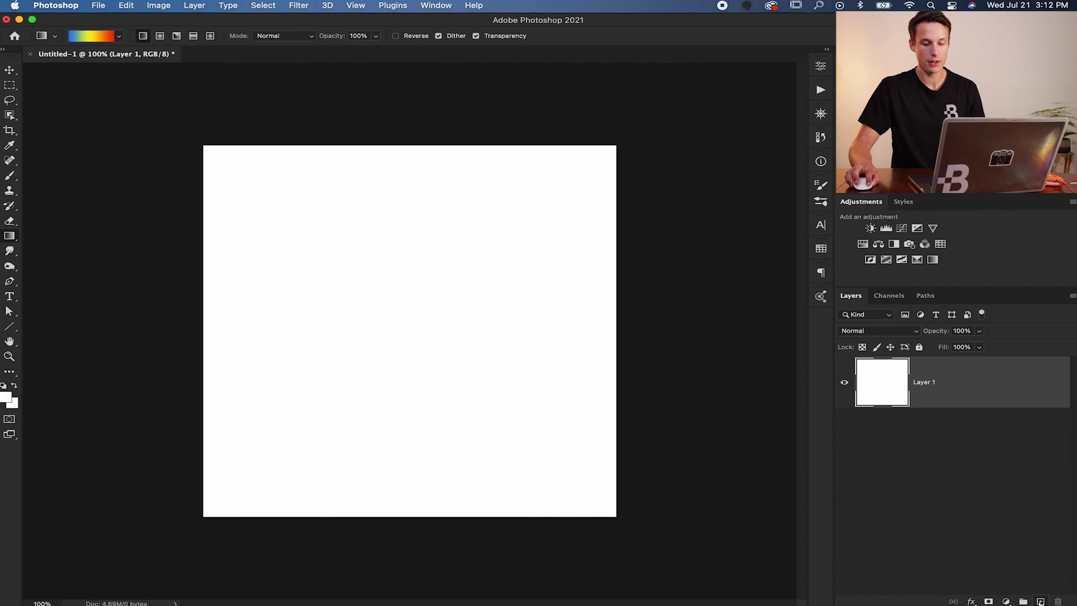
left_click(1041, 602)
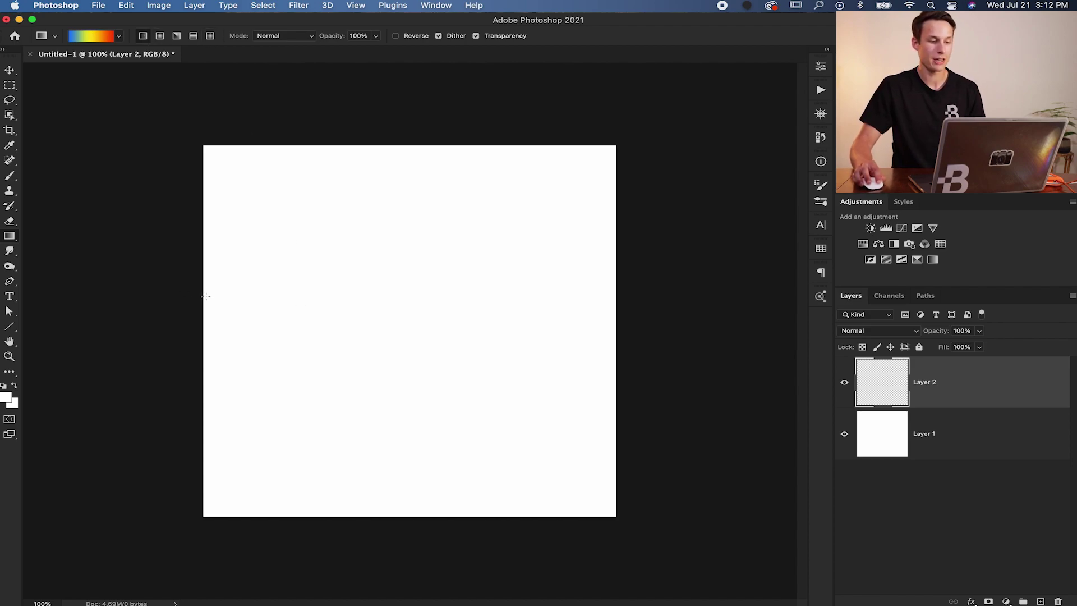
left_click_drag(206, 296, 598, 296)
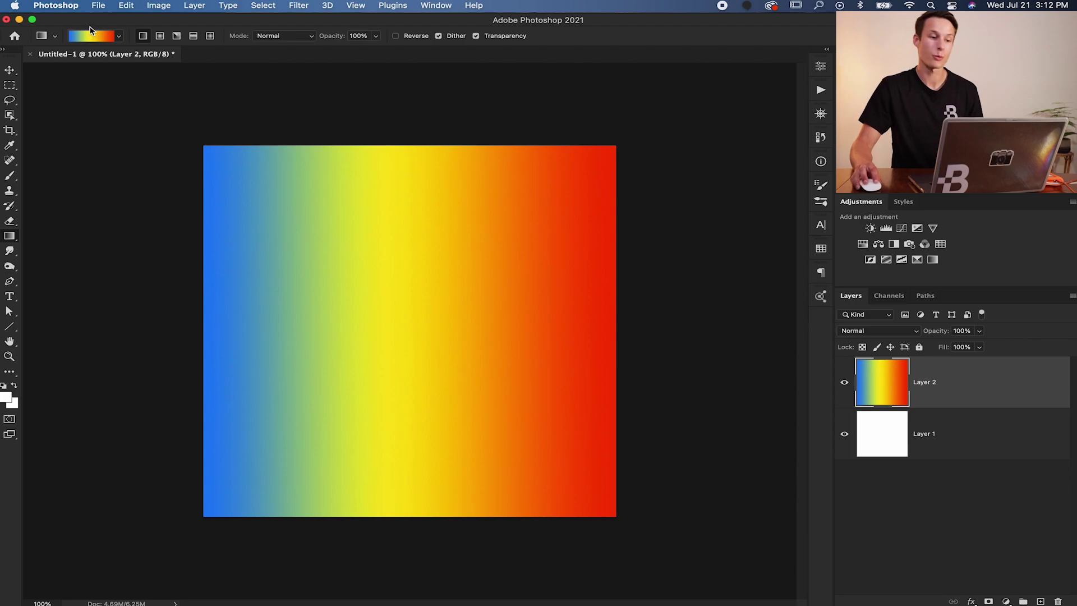
Redraw Layer 2 as a radial, then an angle gradient from the canvas centre.
left_click(162, 39)
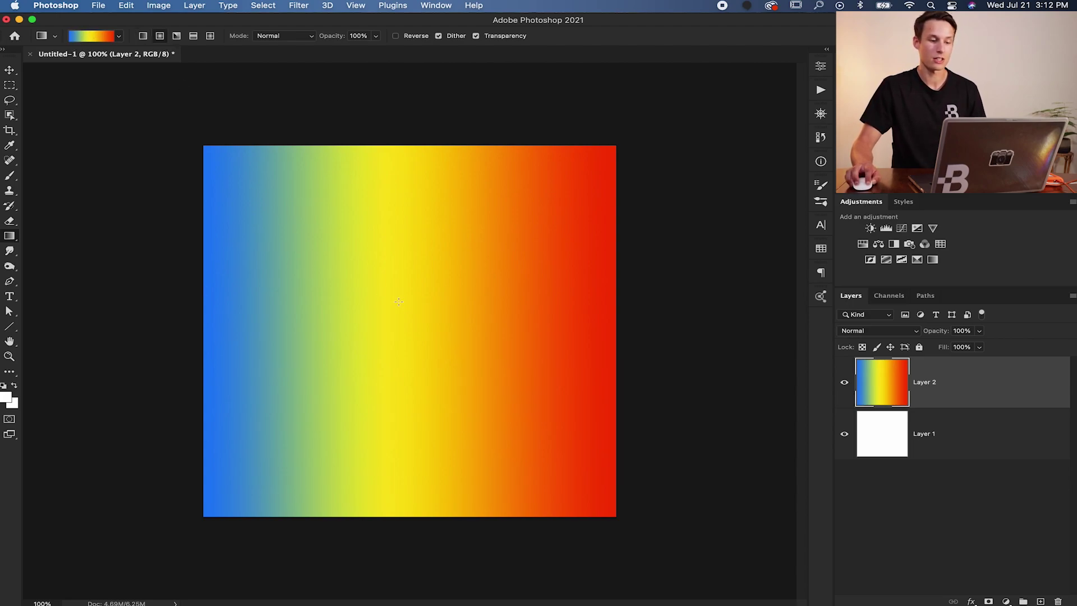
left_click_drag(398, 302, 550, 510)
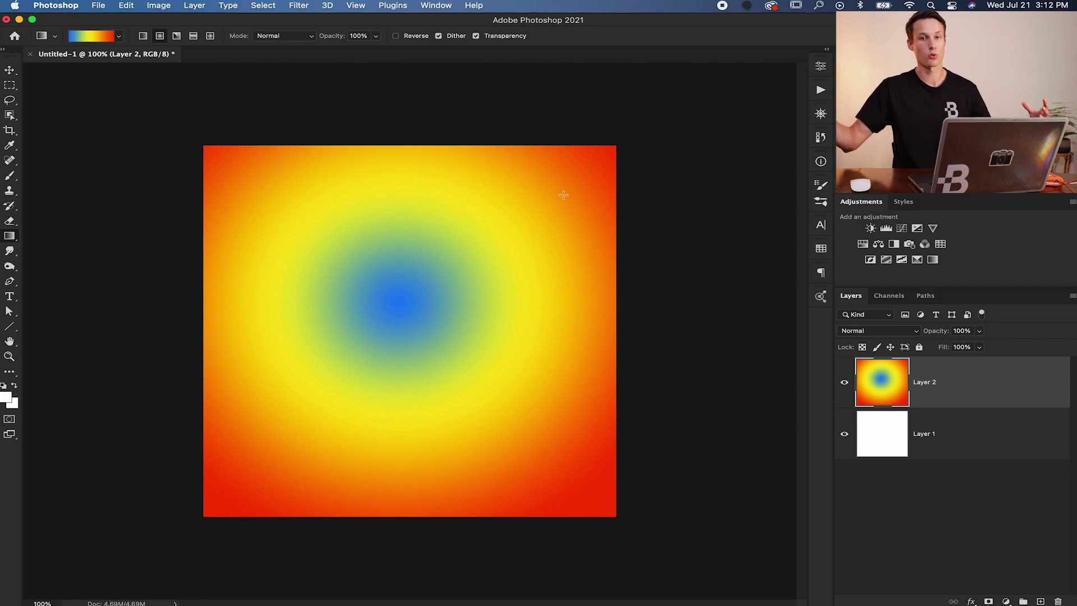
left_click(176, 36)
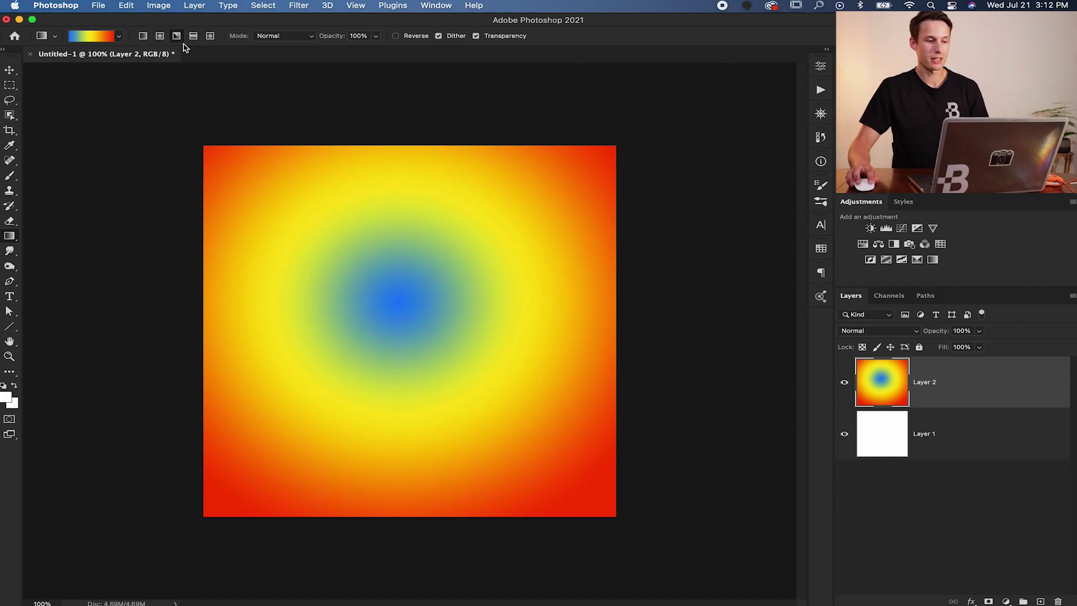
left_click_drag(402, 279, 554, 499)
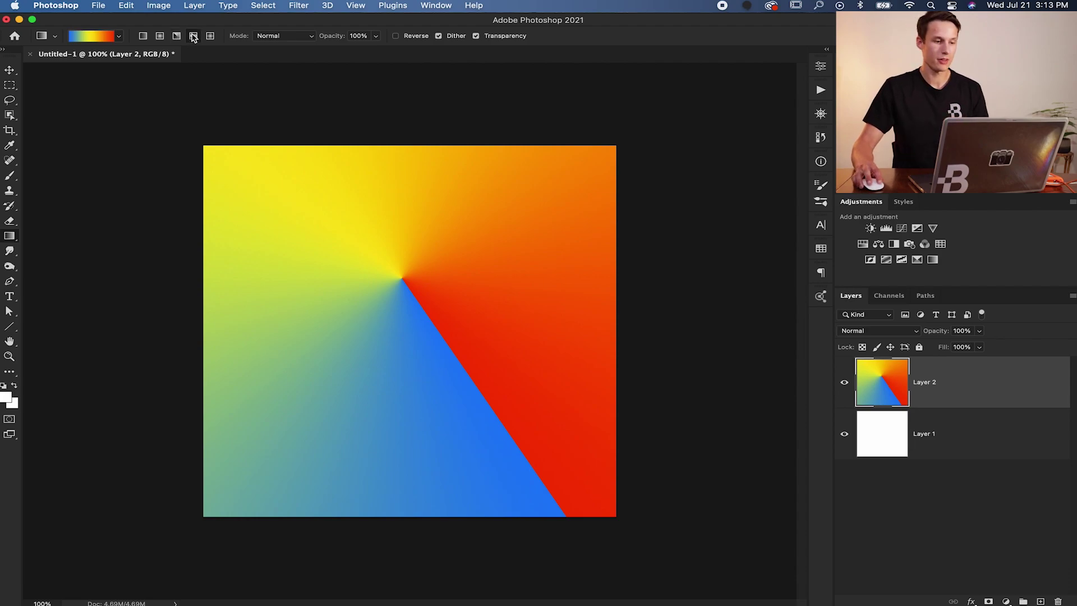
Redraw it as a reflected, then a larger rotated diamond gradient from the centre.
left_click_drag(409, 331, 564, 331)
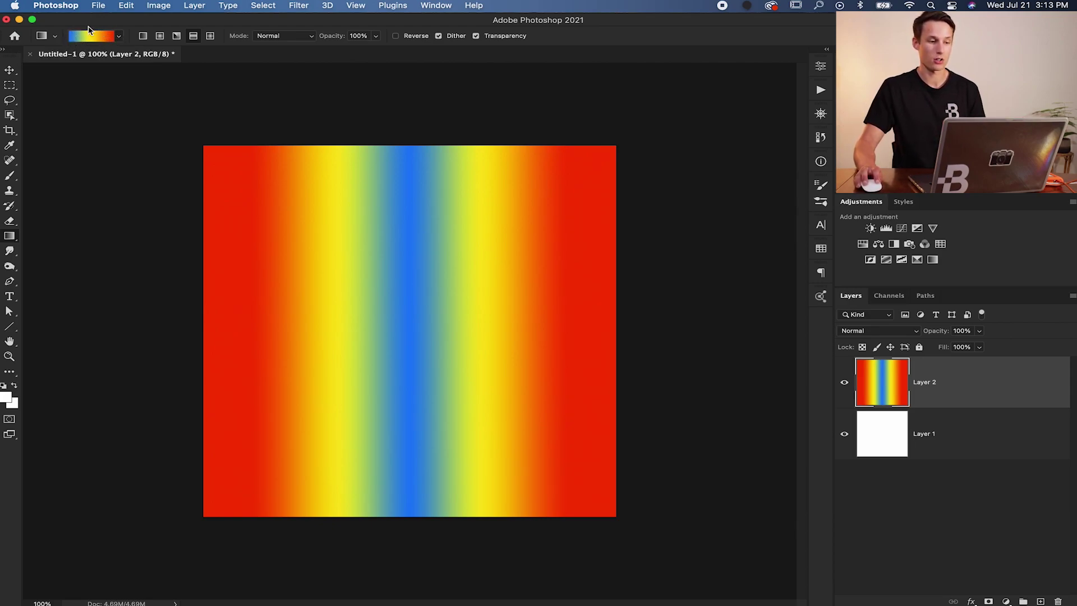
left_click(211, 37)
left_click_drag(375, 293, 528, 468)
left_click_drag(427, 281, 529, 506)
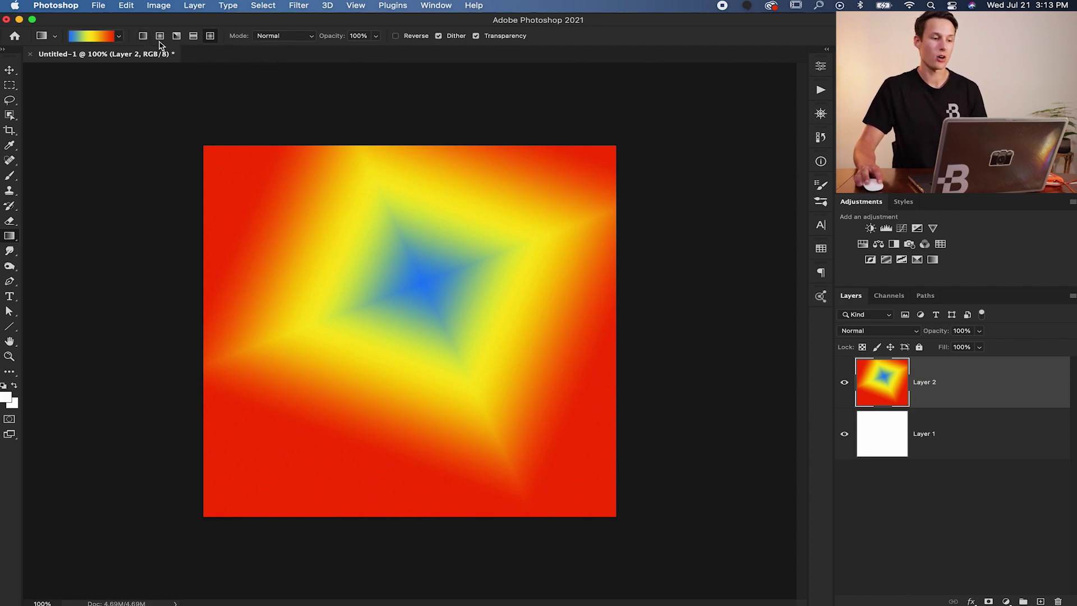
Compare linear gradients of different lengths, from abrupt mid-canvas transitions to full canvas width.
left_click_drag(347, 280, 439, 281)
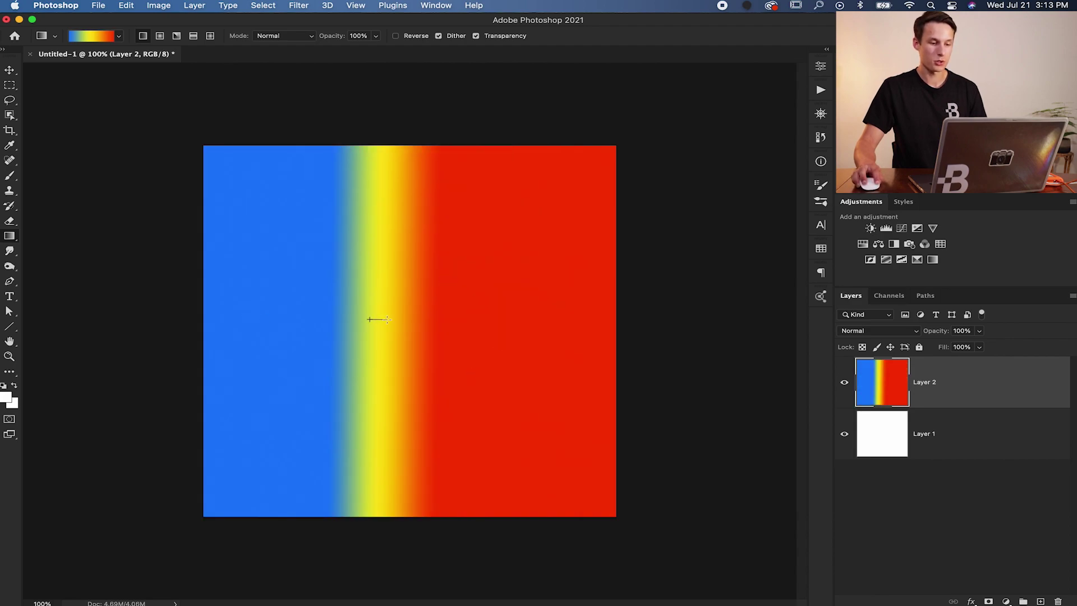
left_click_drag(388, 319, 388, 322)
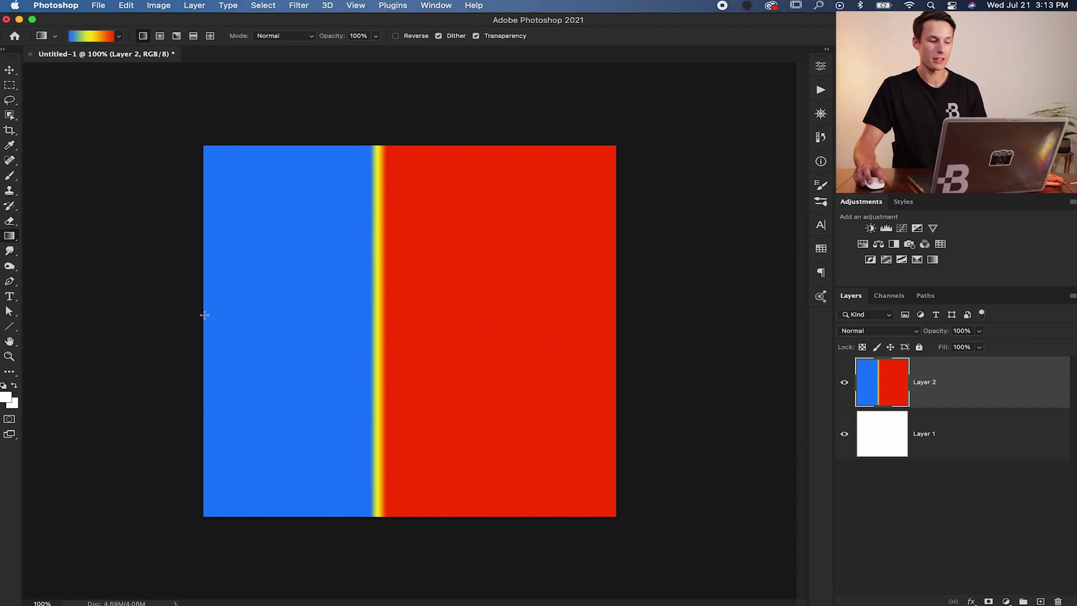
left_click_drag(205, 315, 619, 313)
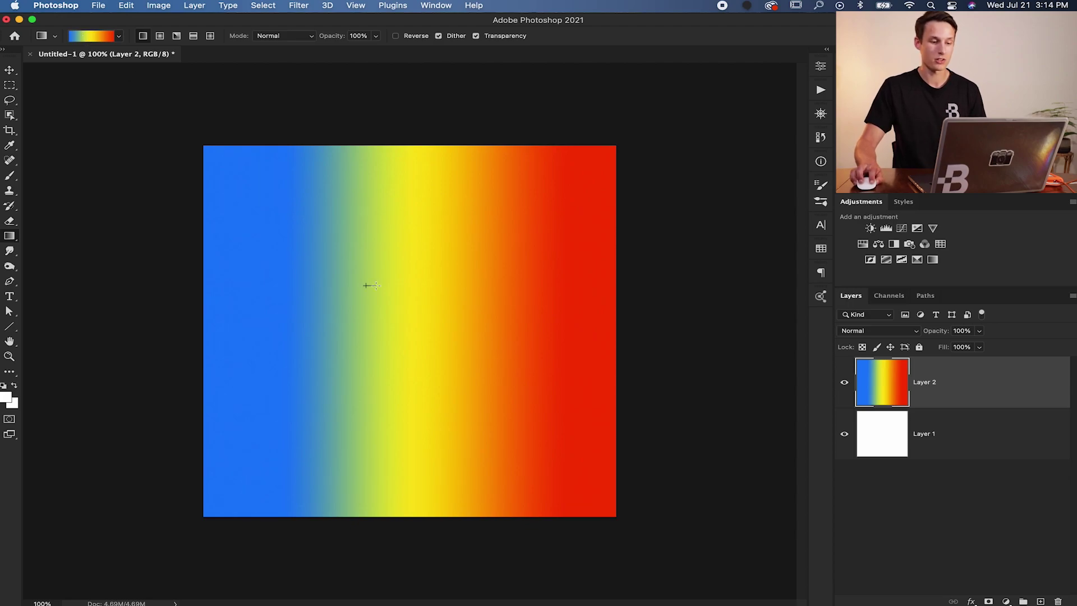
left_click_drag(375, 285, 373, 285)
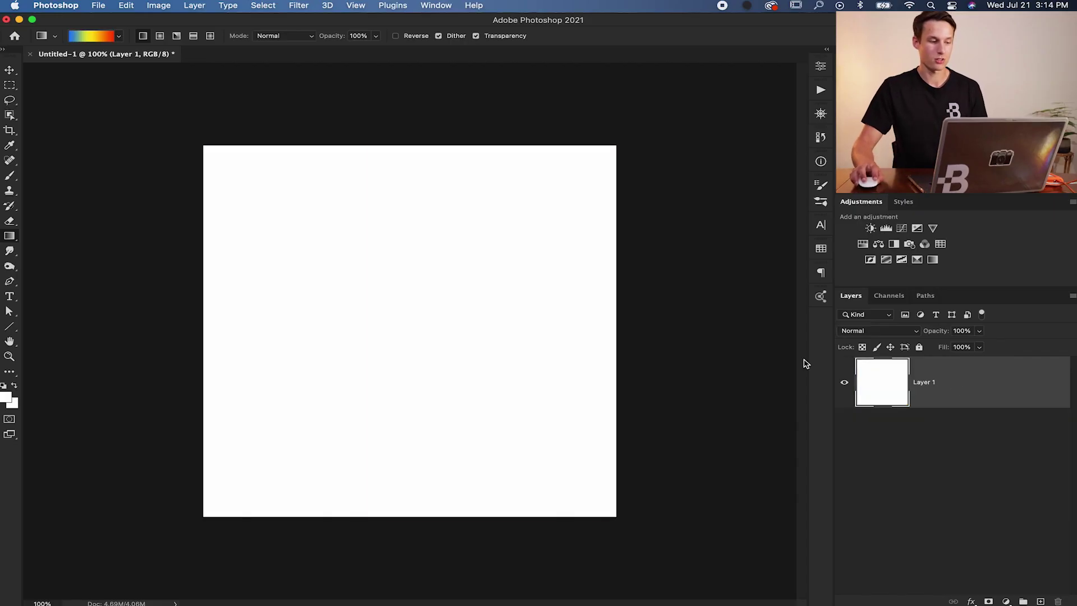
Draw a large Rectangle 1 shape in the middle of the canvas with the Rectangle Tool.
left_click(10, 328)
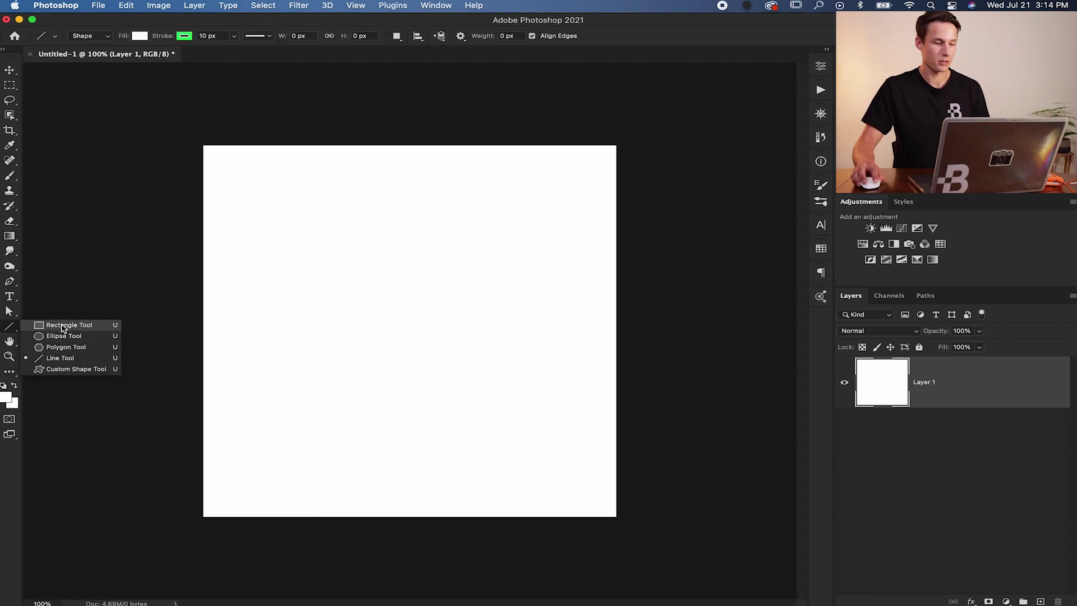
left_click(62, 327)
mouse_move(268, 210)
left_mouse_down()
mouse_move(381, 338)
mouse_move(552, 468)
left_mouse_up()
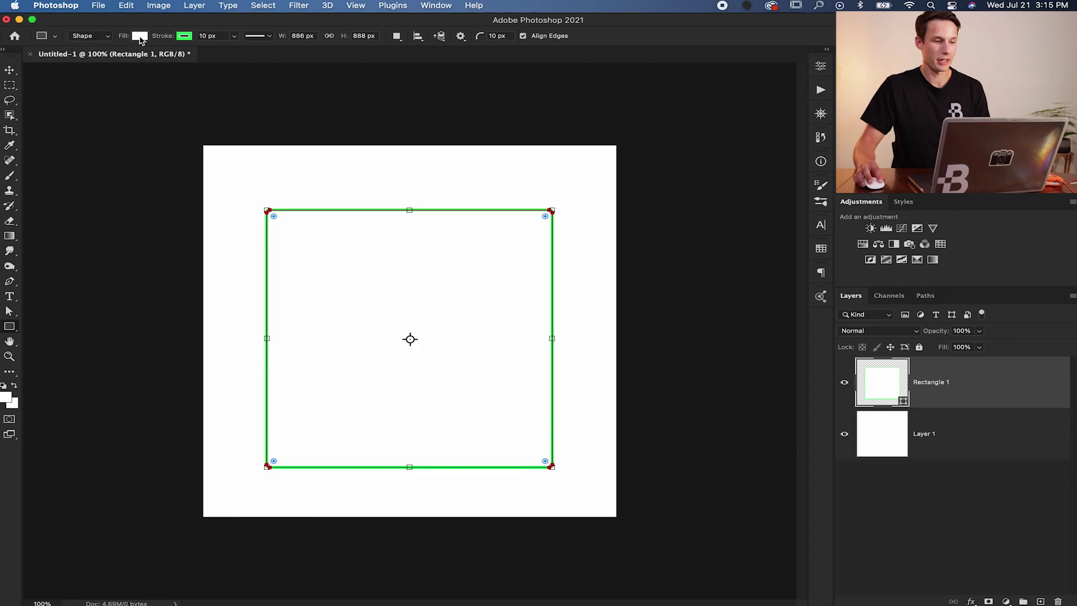
left_click(140, 37)
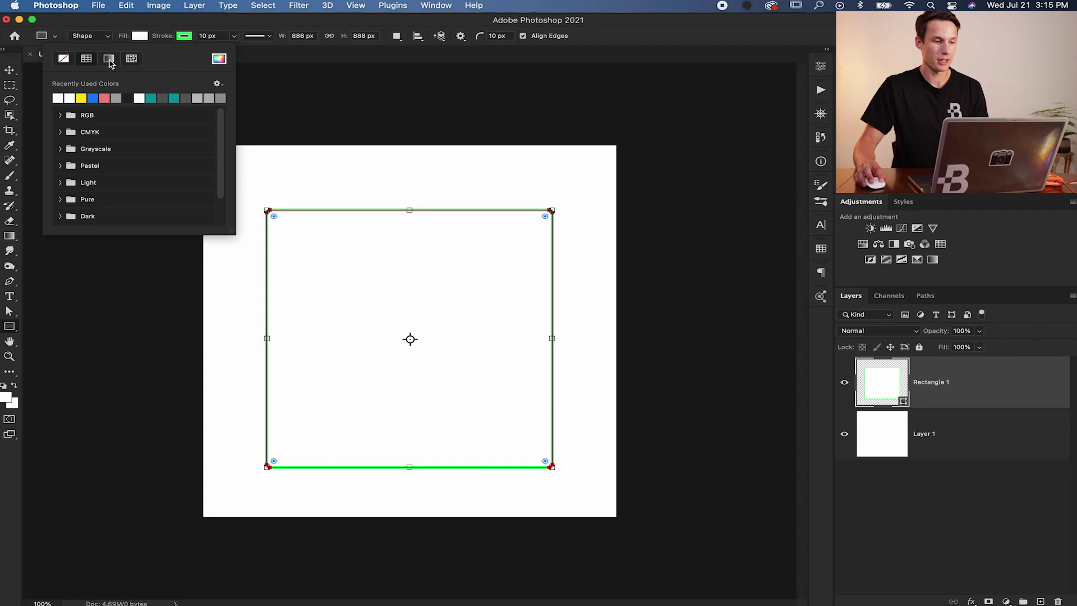
Remove the rectangle's stroke and give it a white-to-black linear gradient fill at 90°.
left_click(109, 59)
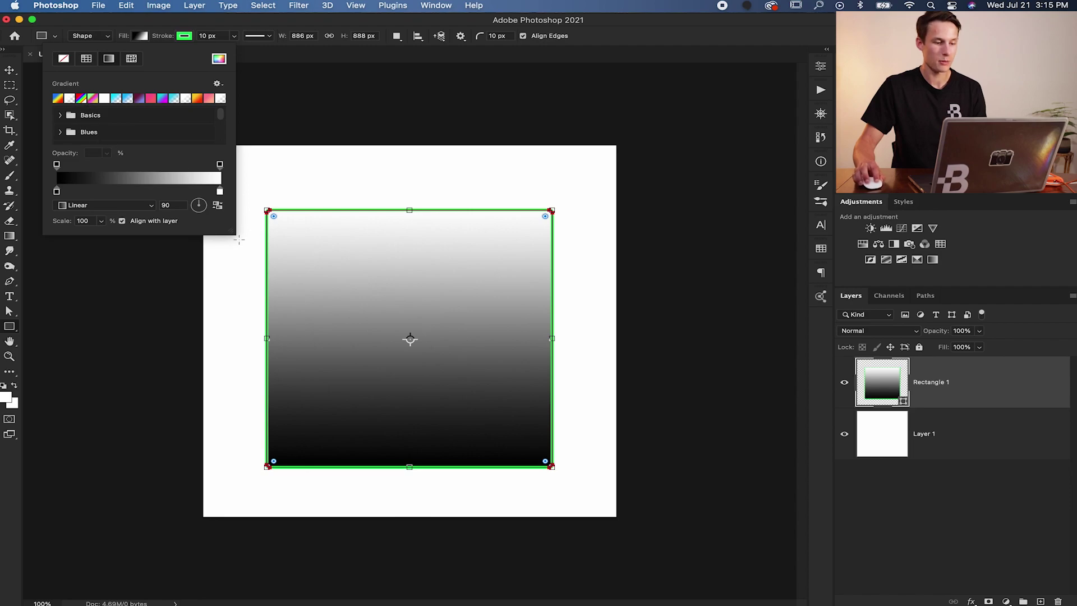
left_click_drag(234, 234, 244, 295)
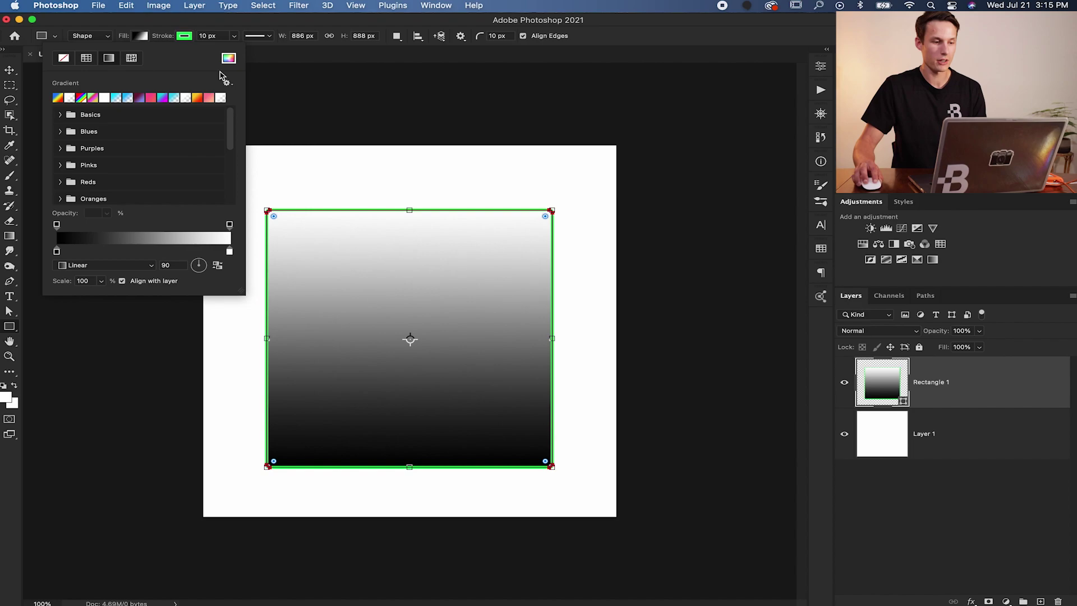
left_click(185, 36)
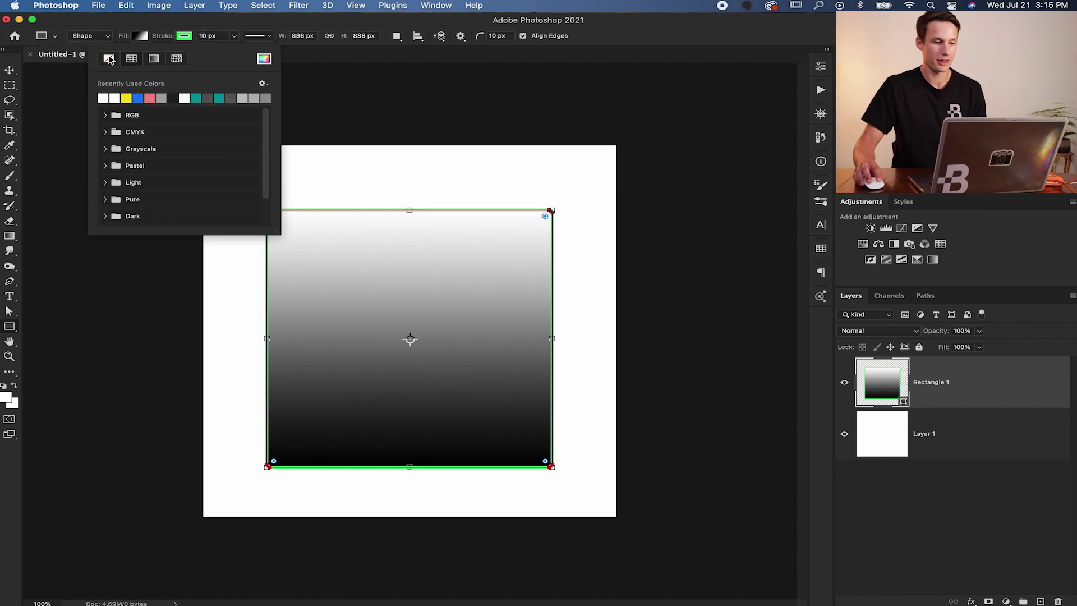
left_click(109, 59)
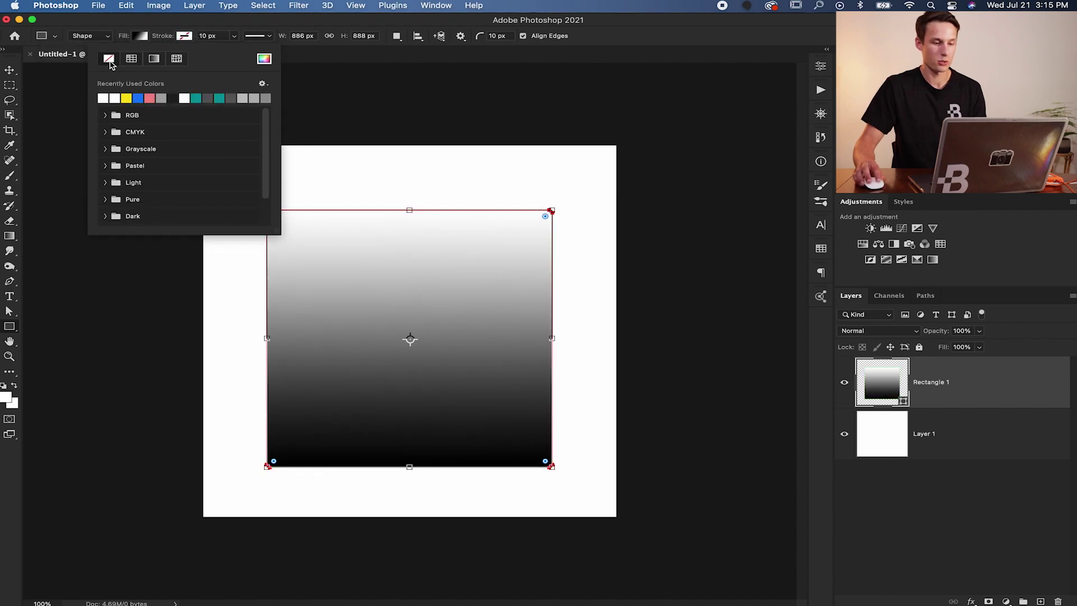
left_click(142, 36)
left_click(63, 114)
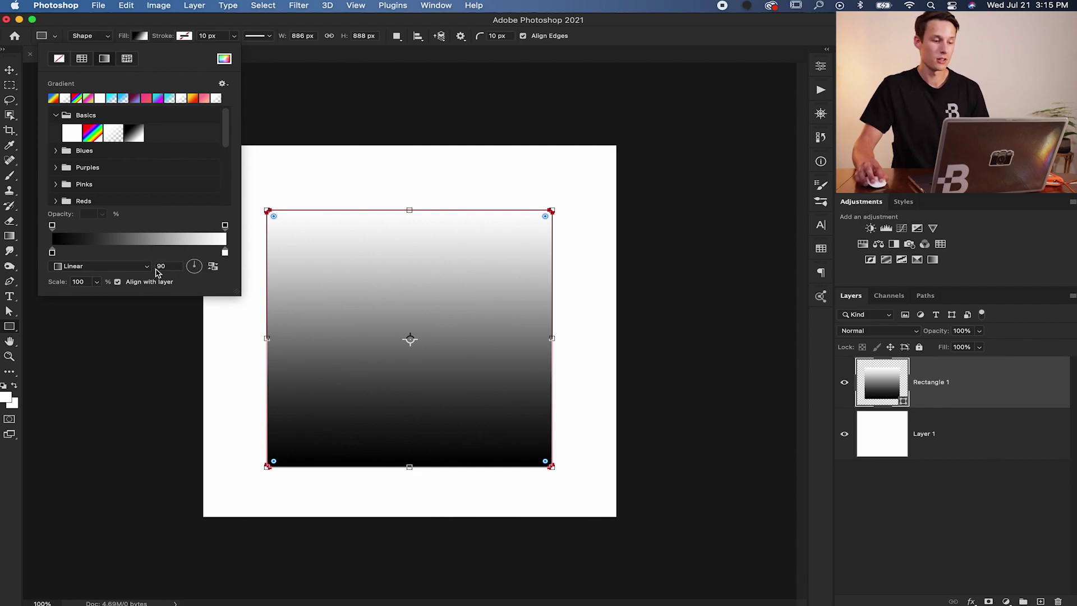
Preview Radial, Angle and Reflected gradient styles on the rectangle's fill.
left_click(147, 267)
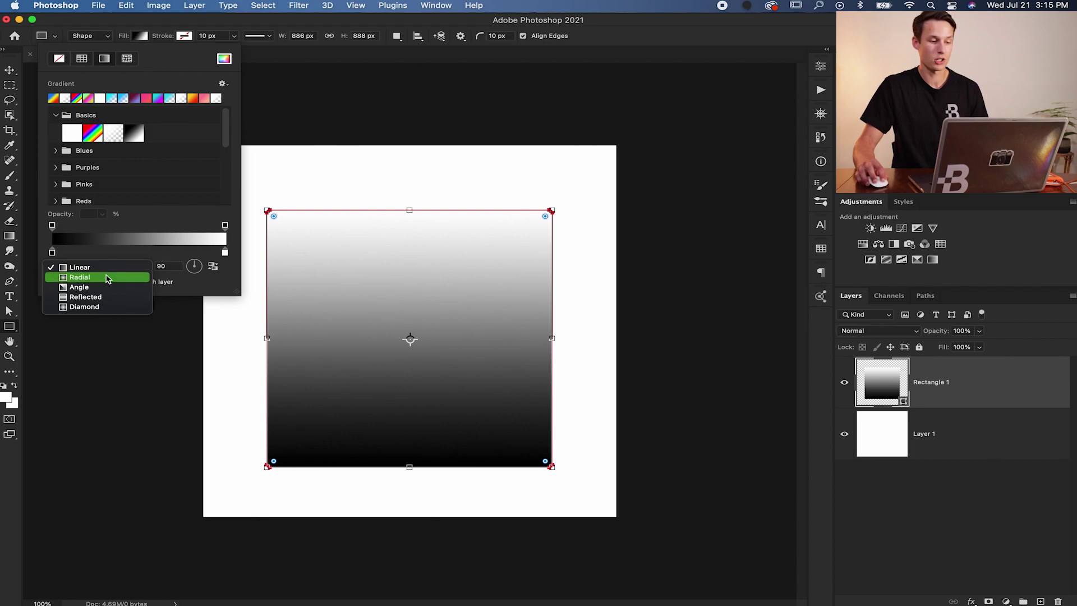
left_click(110, 278)
left_click(117, 268)
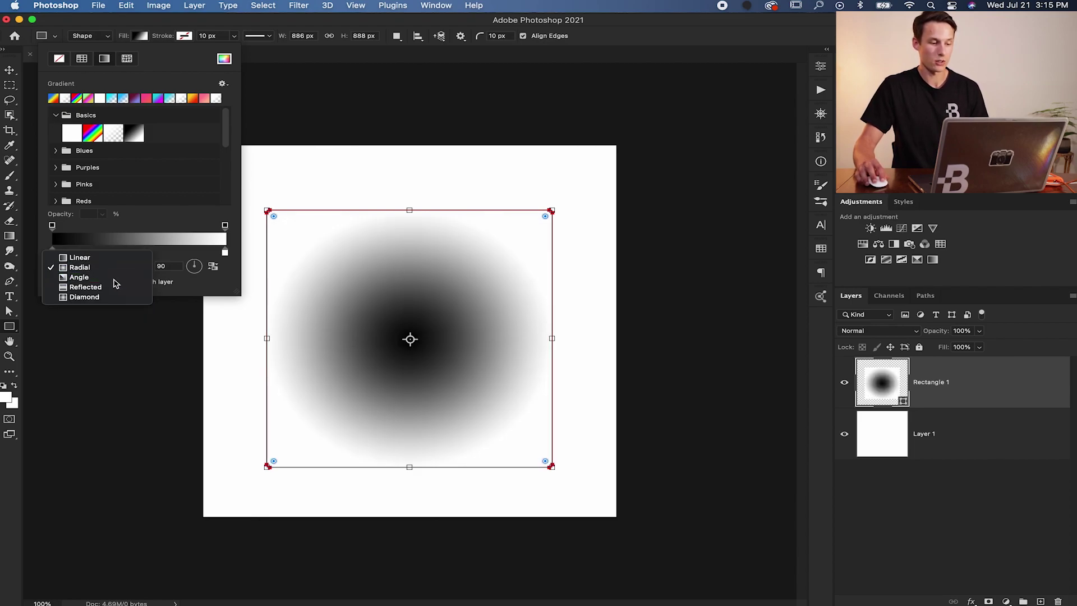
left_click(115, 277)
left_click(117, 269)
left_click(118, 278)
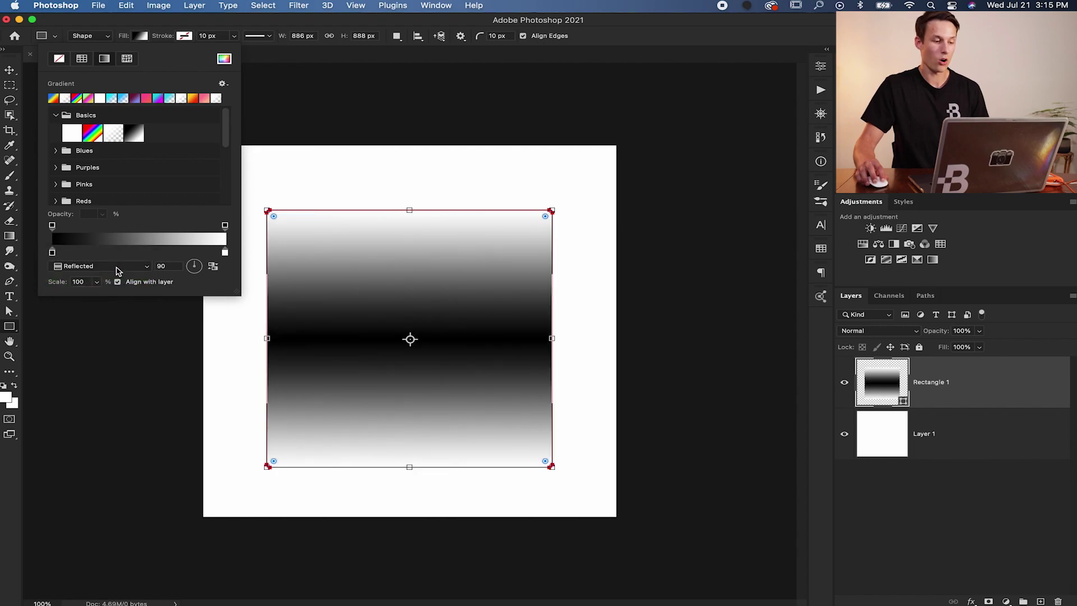
Return the rectangle's fill to Linear and set its gradient angle to 64°.
left_click(117, 277)
left_click(102, 243)
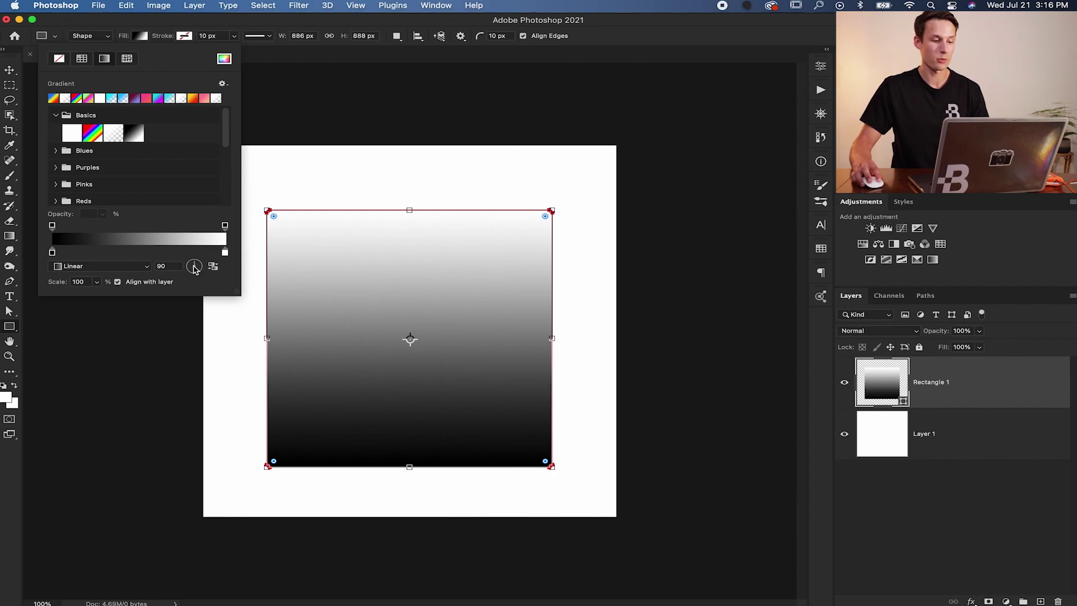
left_click(191, 268)
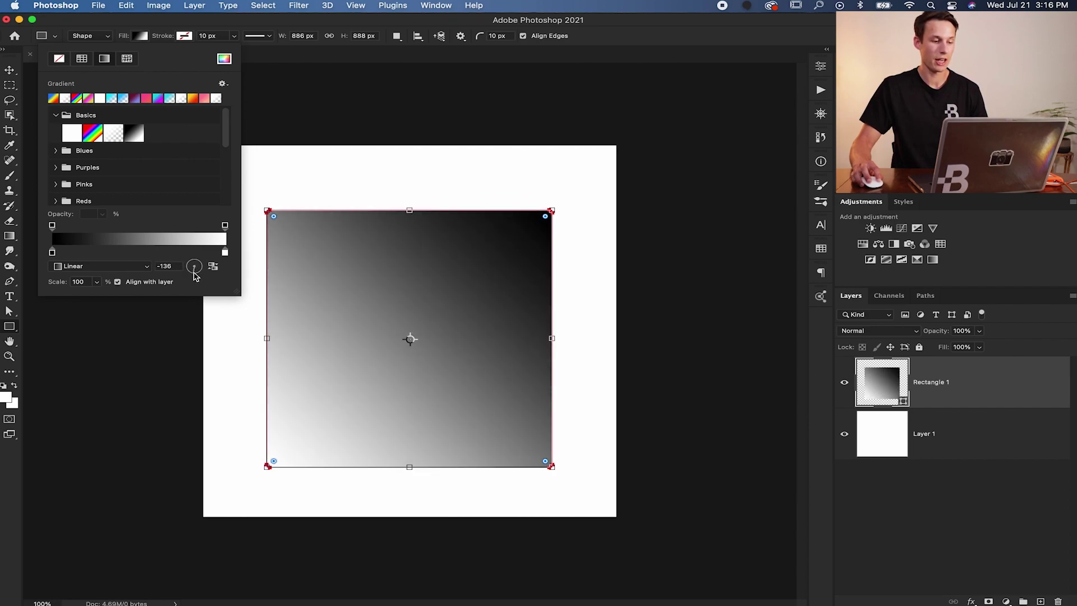
left_click_drag(194, 271, 200, 261)
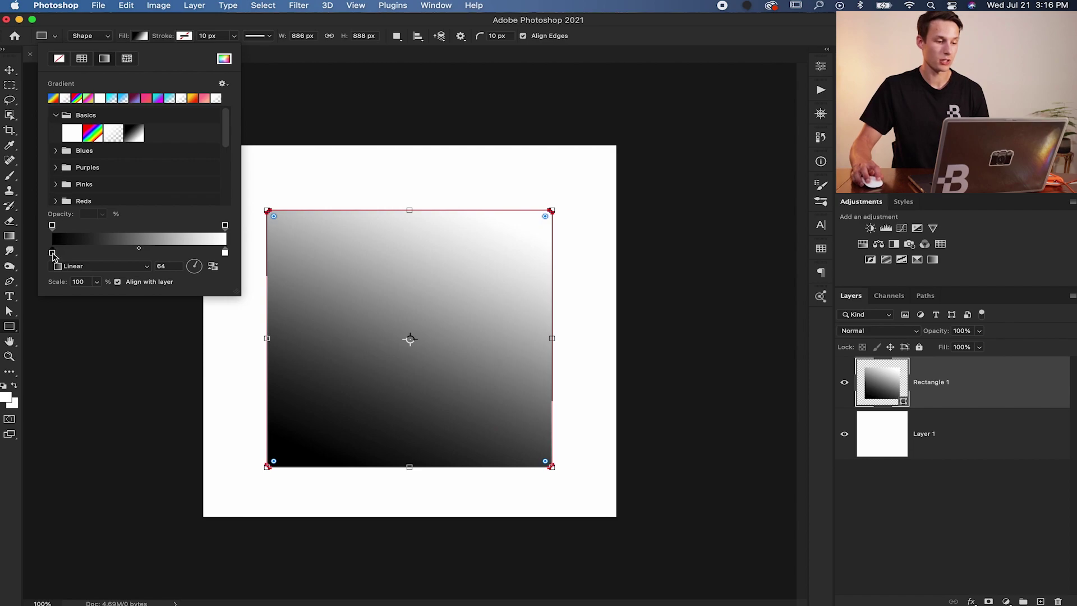
Change the gradient's black color stop to red (#e90808).
double_click(53, 253)
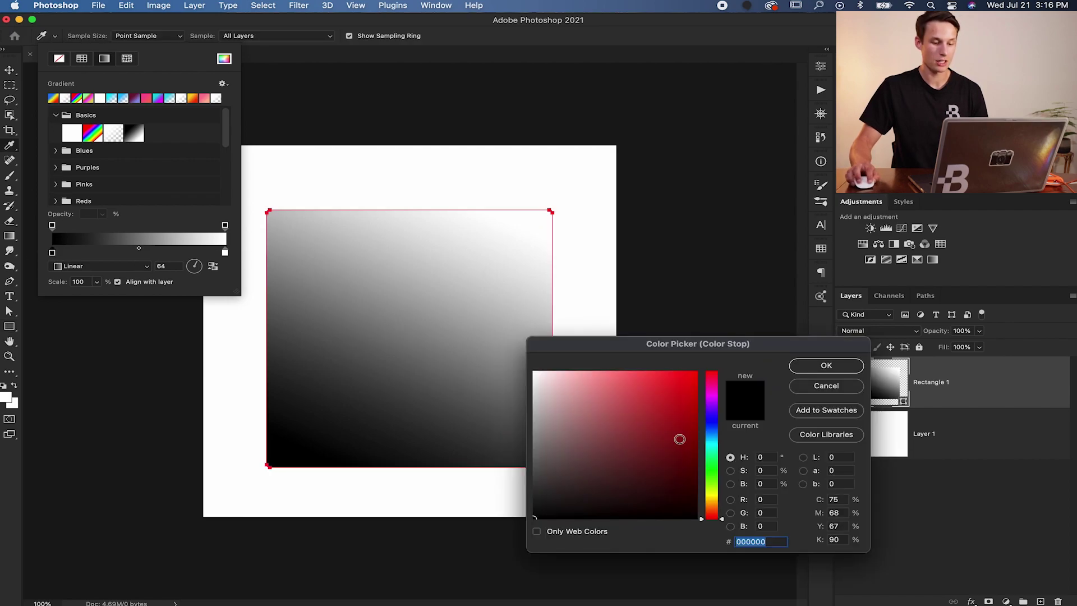
left_click_drag(681, 440, 693, 385)
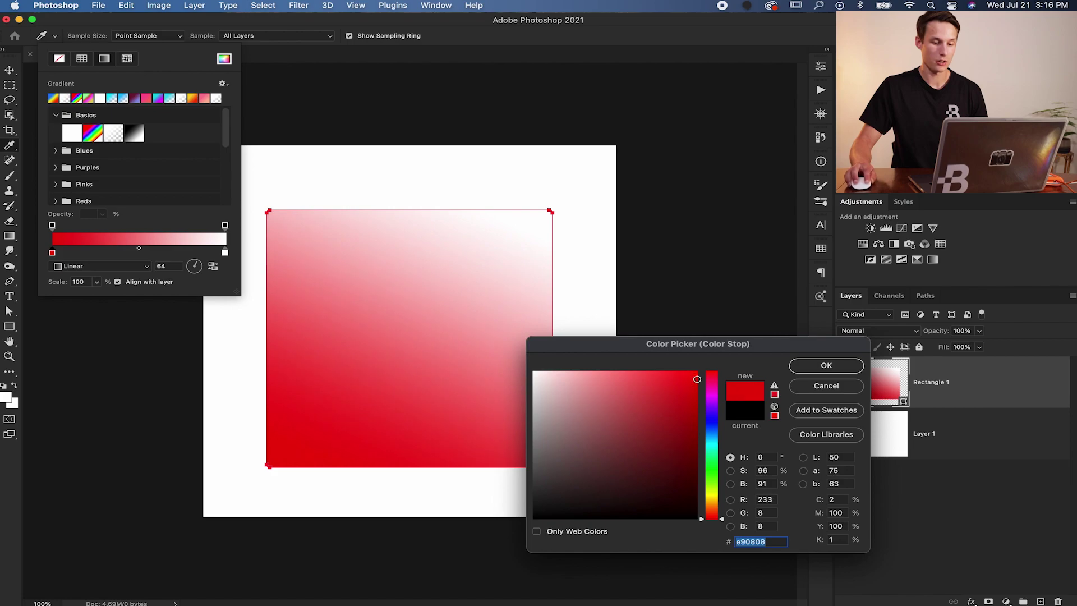
left_click(827, 365)
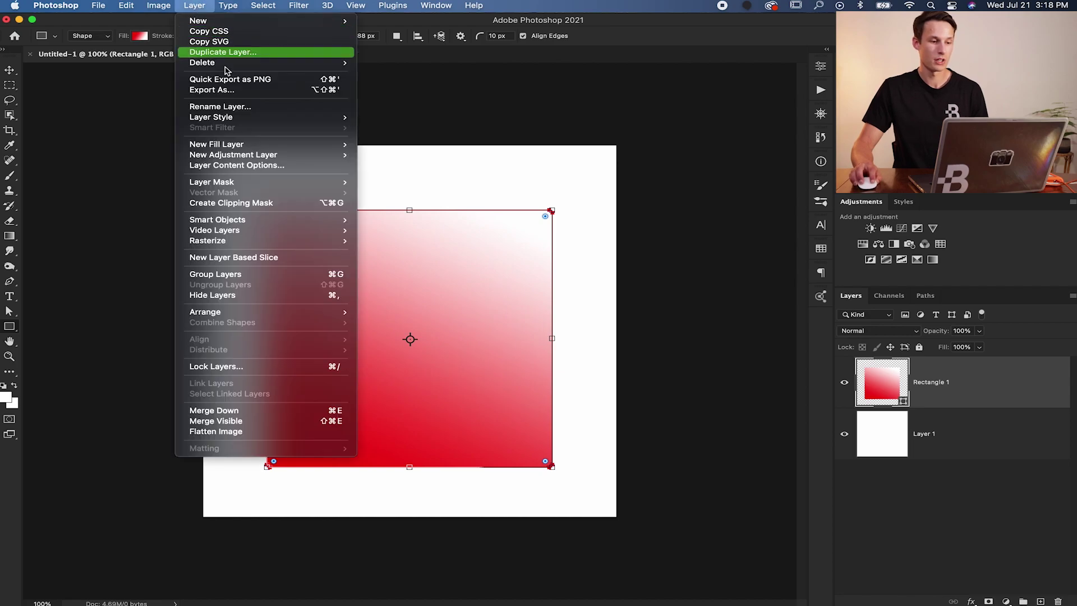
Add a Gradient Fill 1 layer with the light blue Blue_02 gradient and open its Gradient Editor.
mouse_move(235, 146)
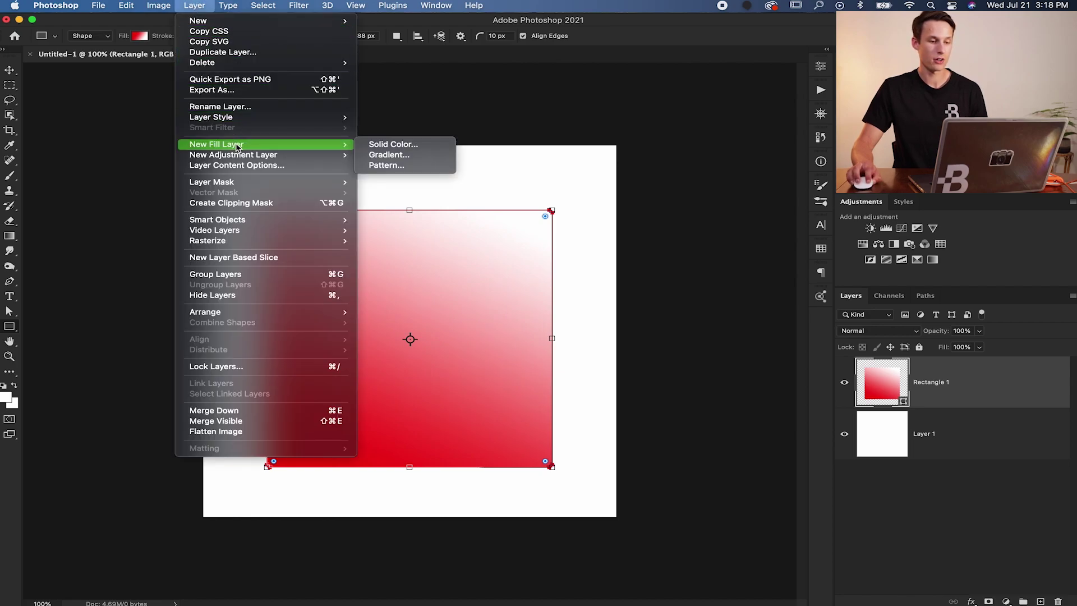
left_click(415, 161)
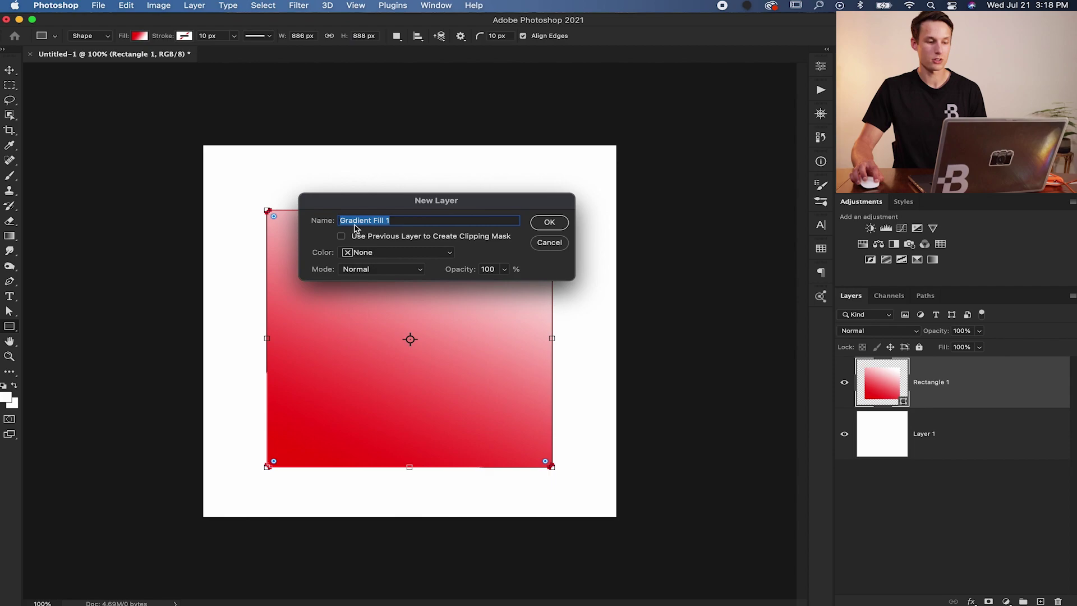
left_click(548, 223)
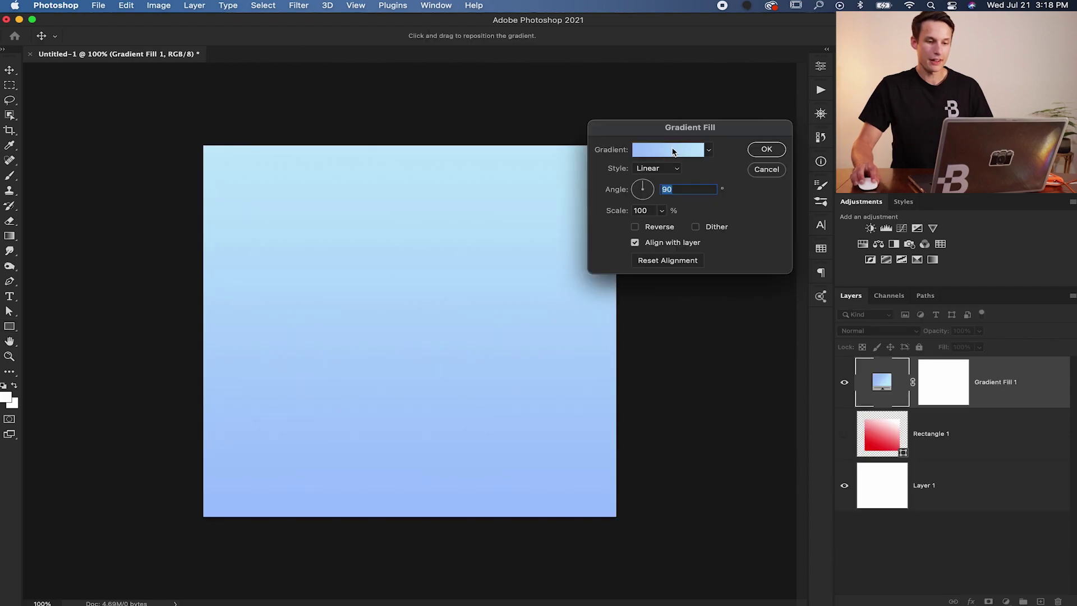
left_click_drag(681, 125, 677, 141)
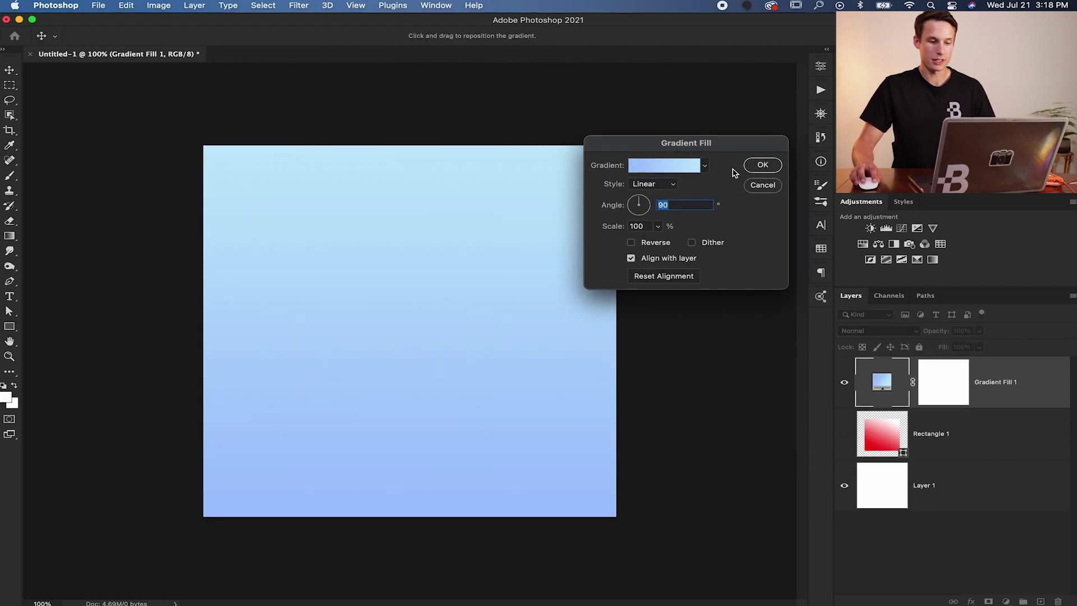
left_click(658, 168)
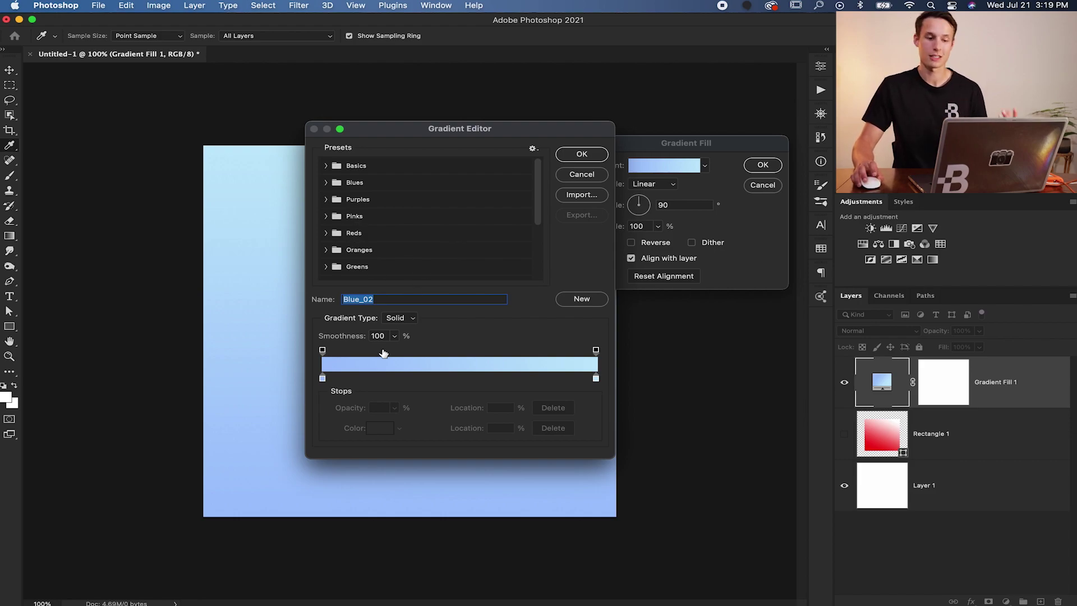
Keep the blue gradient unchanged and preview Radial and Reflected styles on the fill.
left_click(579, 153)
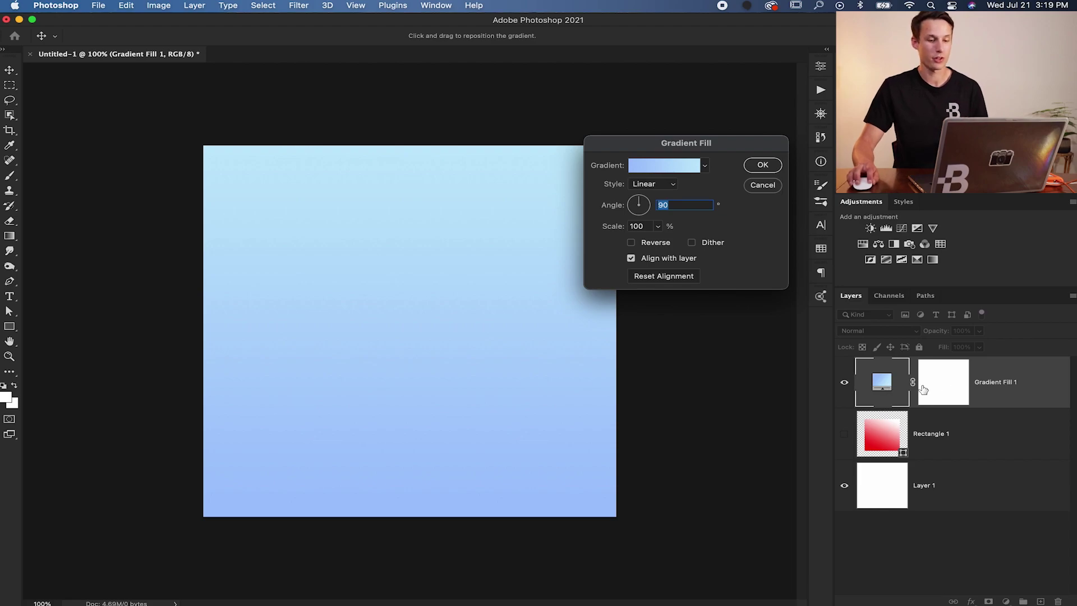
left_click(667, 188)
left_click(666, 196)
left_click(666, 187)
left_click(651, 207)
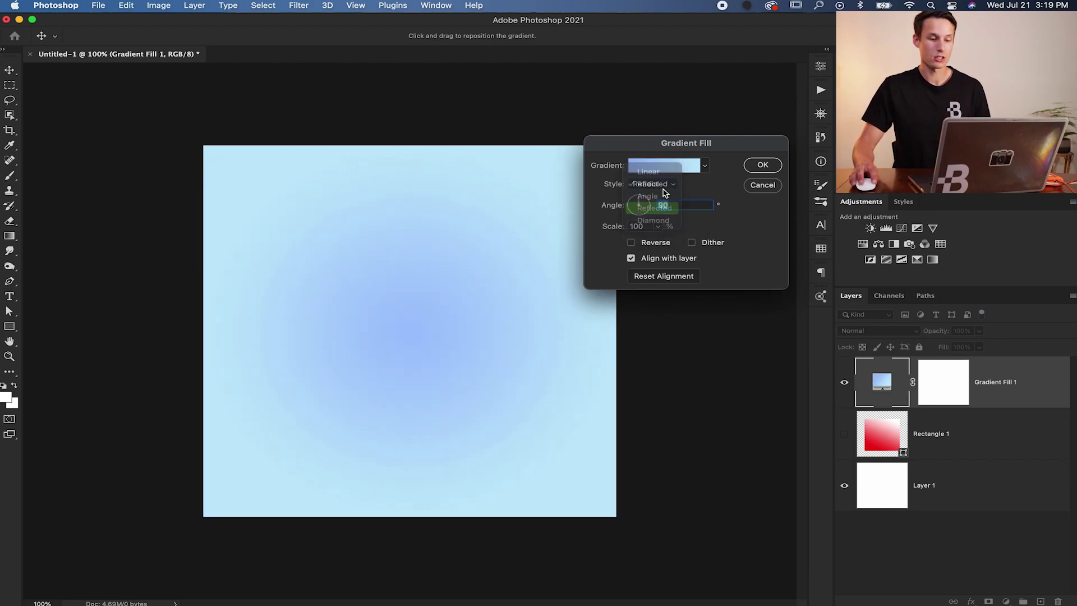
Return the blue fill to Linear with its angle at 105.04°.
left_click(662, 188)
left_click(645, 147)
mouse_move(638, 204)
left_mouse_down()
mouse_move(643, 216)
mouse_move(638, 202)
left_mouse_up()
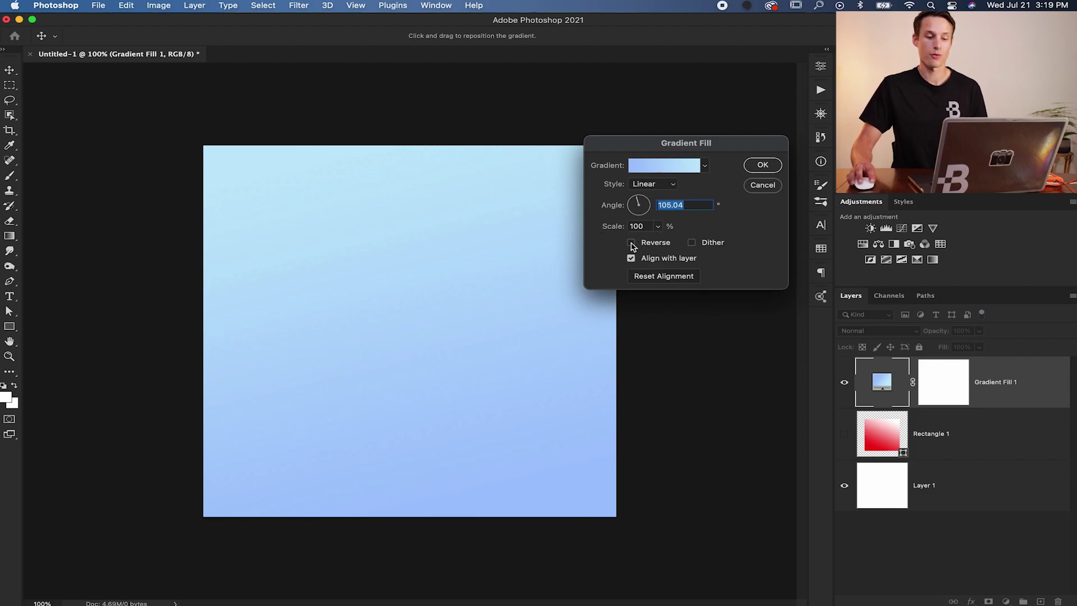
Enable Dither and Reverse on Gradient Fill 1 so darker blue sits at the top.
left_click(691, 243)
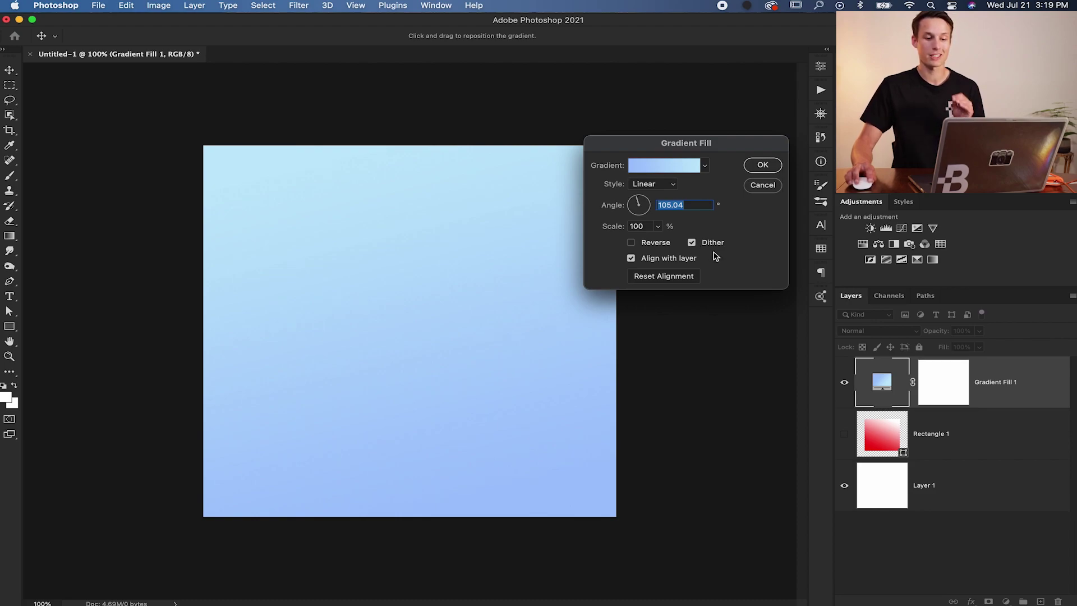
left_click(632, 245)
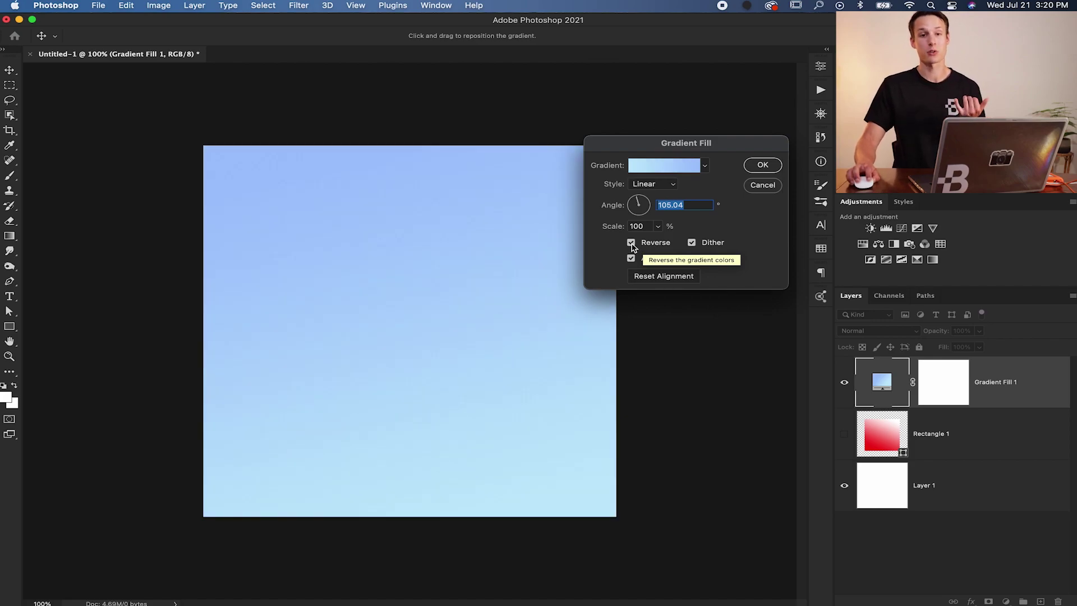